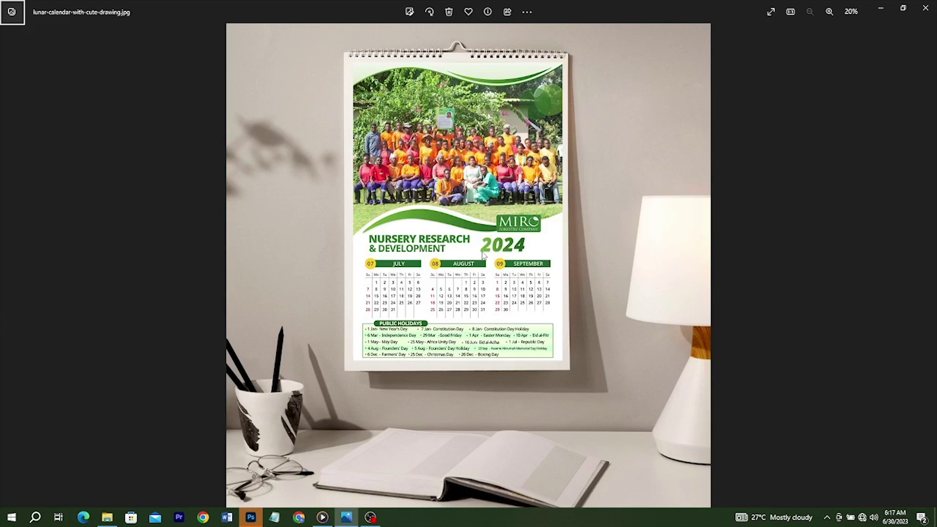
# Step: Leave the calendar mockup in Photos and switch to Photoshop's Home screen
pyautogui.hotkey('alt', 'Tab')
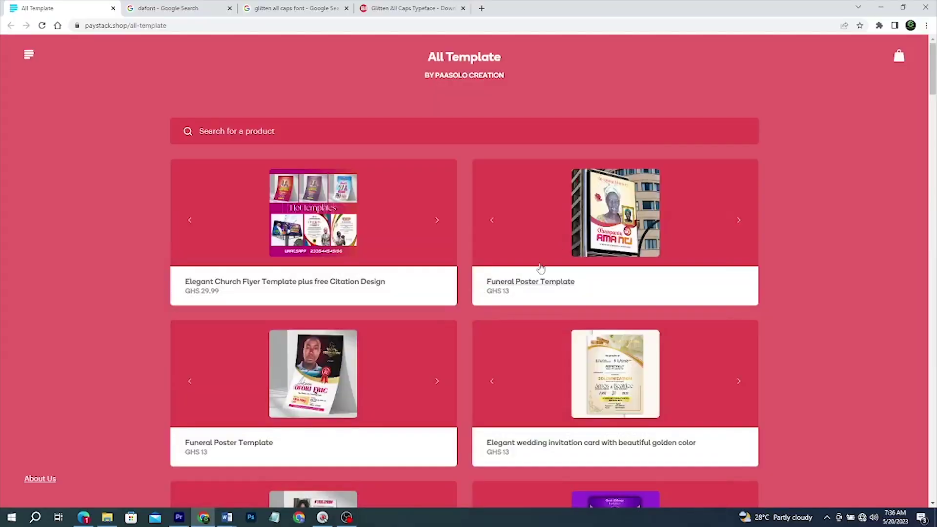
pyautogui.scroll(-13, 540, 268)
pyautogui.scroll(-16, 540, 268)
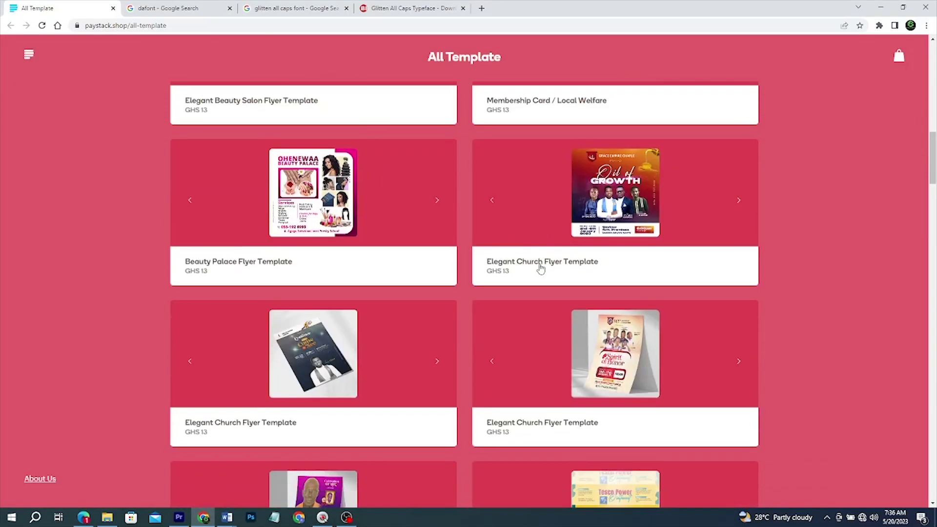
pyautogui.scroll(-17, 540, 268)
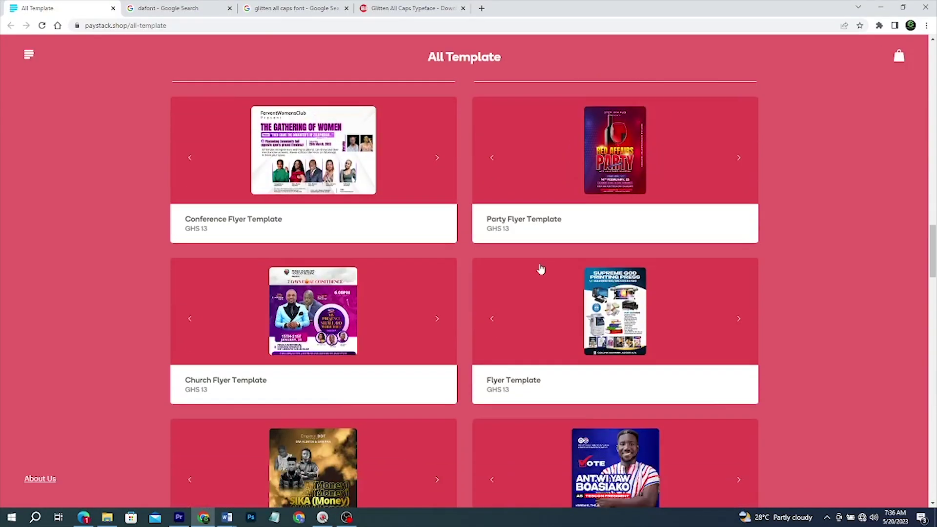
pyautogui.scroll(-16, 540, 268)
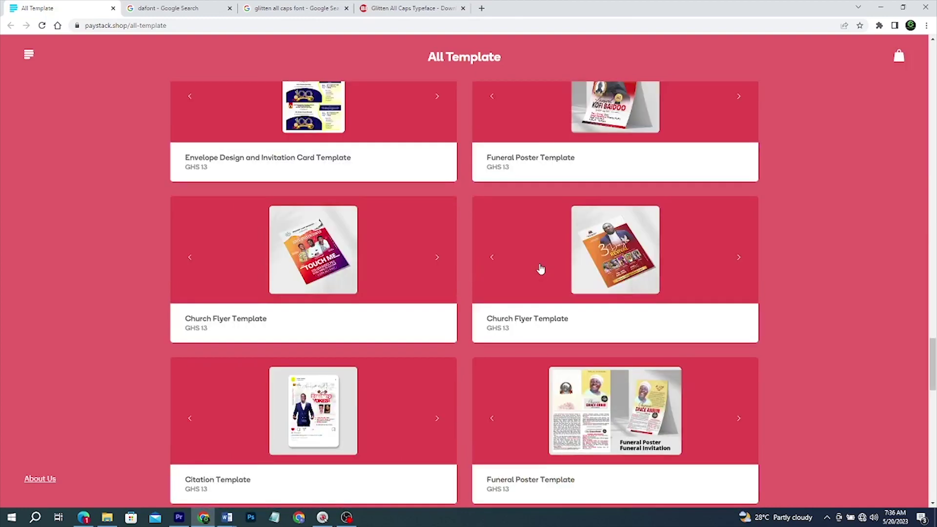
pyautogui.scroll(-8, 540, 268)
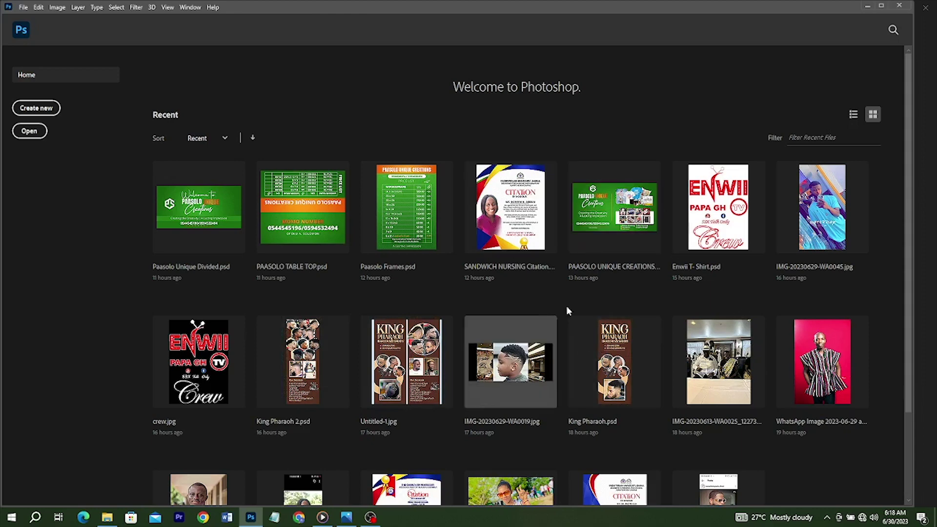
# Step: Create an A3 portrait document named Calendar, 297 × 420 mm at 300 ppi, fitted to the window
pyautogui.scroll(-2, 665, 234)
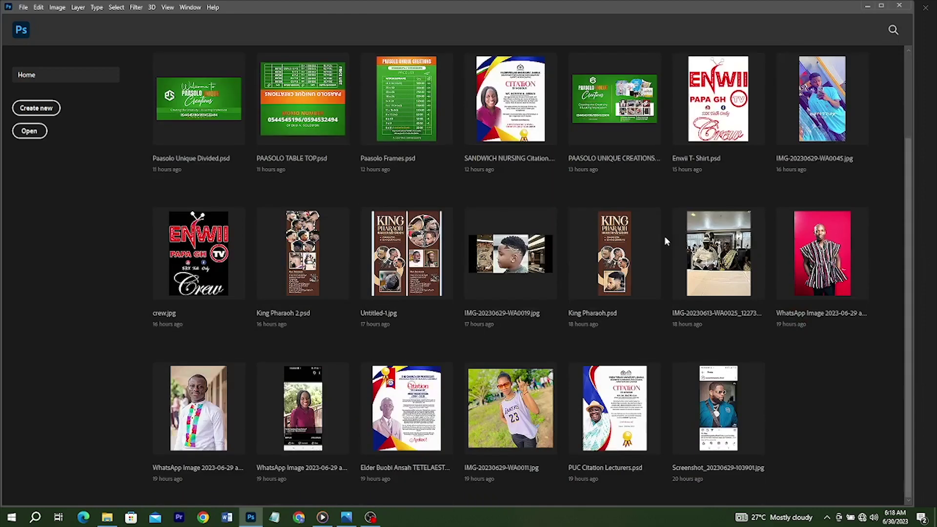
pyautogui.scroll(2, 664, 236)
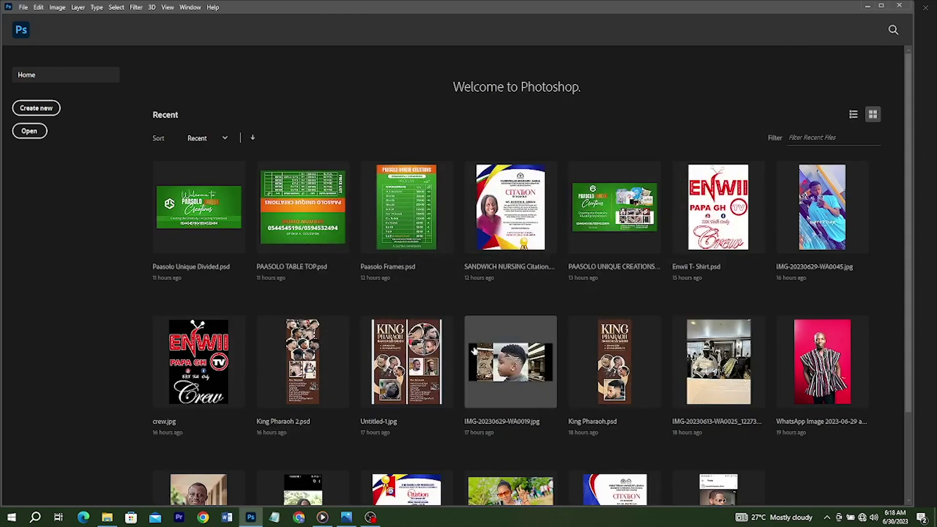
pyautogui.click(37, 112)
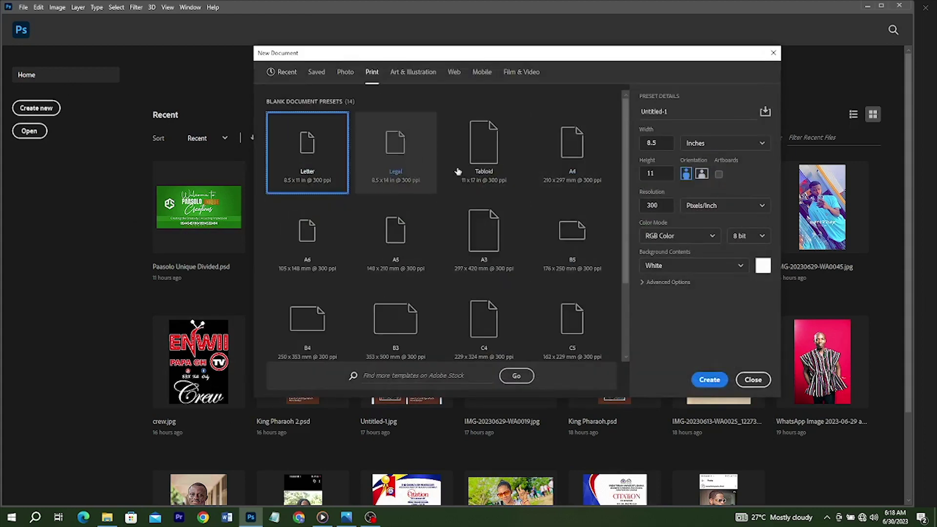
pyautogui.click(488, 258)
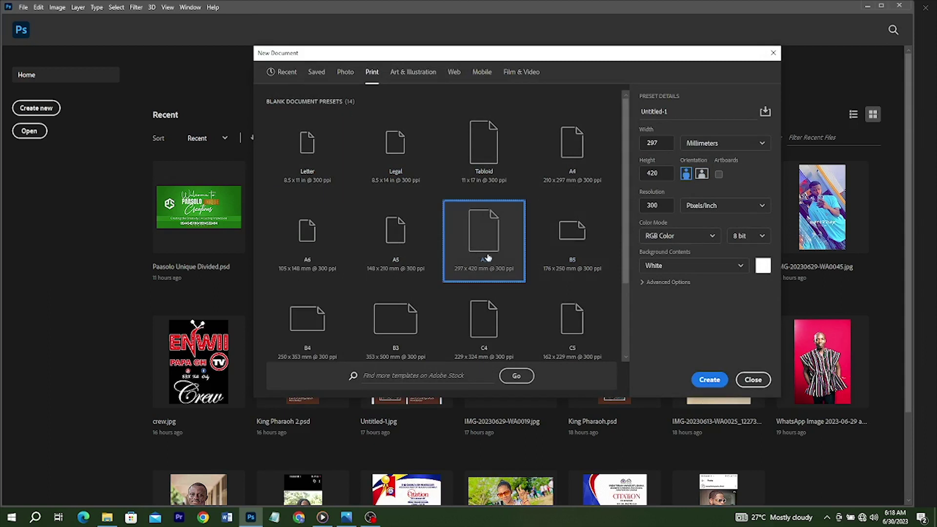
pyautogui.click(677, 112)
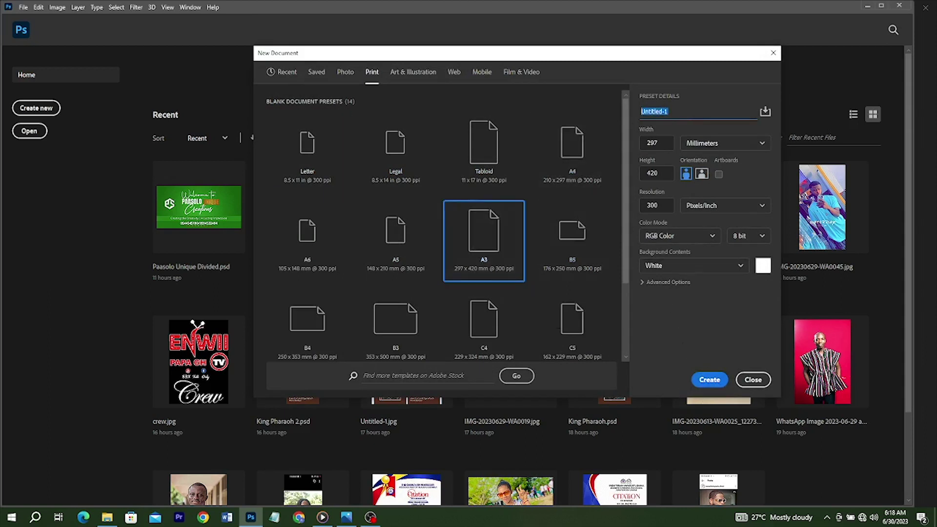
pyautogui.write('Q')
pyautogui.click(709, 379)
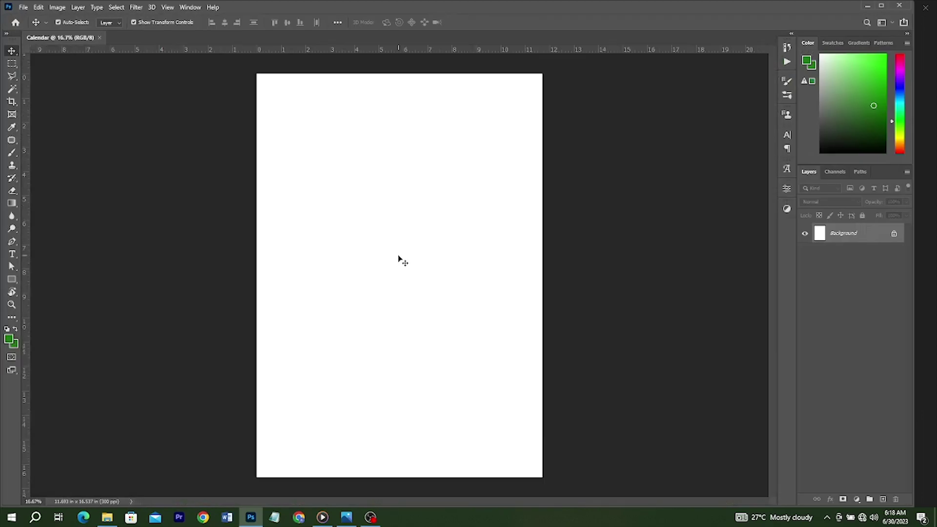
pyautogui.hotkey('ctrl', '0')
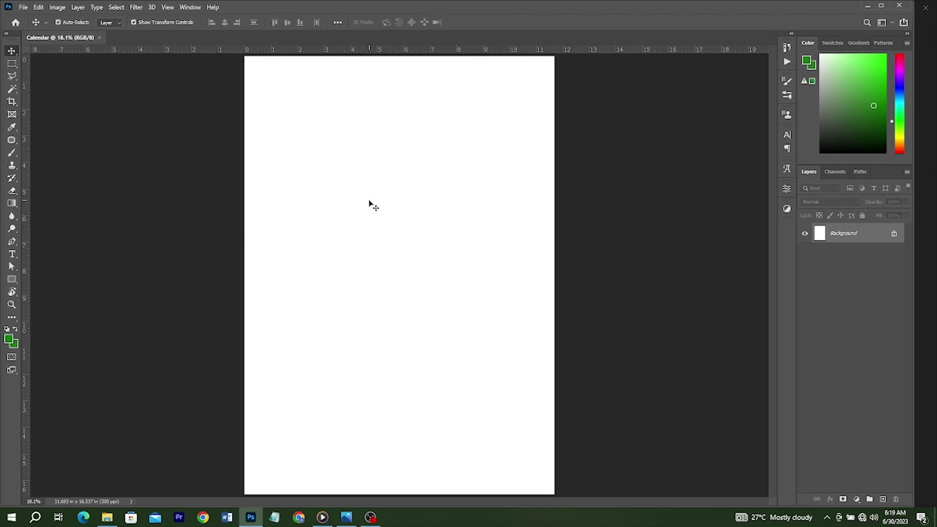
pyautogui.hotkey('alt', 'Tab')
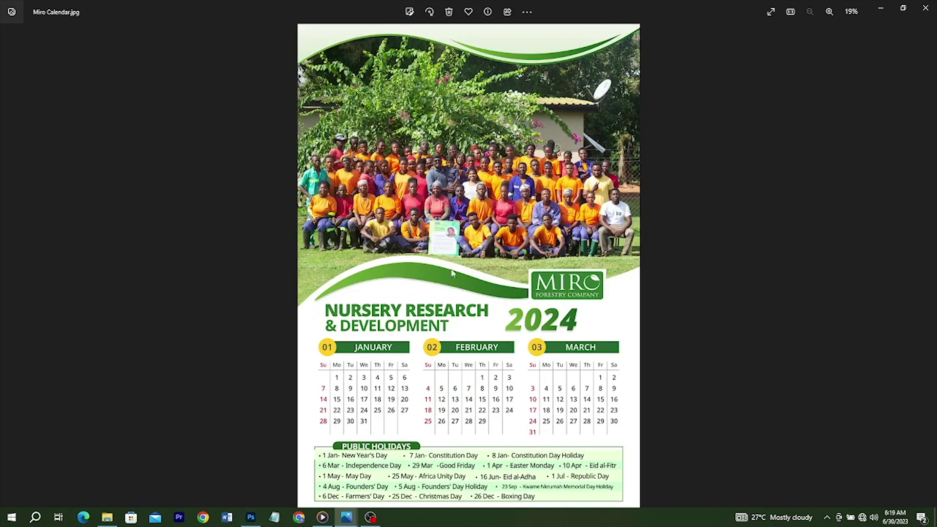
# Step: Return from the Miro Calendar reference to the blank Calendar page in Photoshop
pyautogui.click(251, 516)
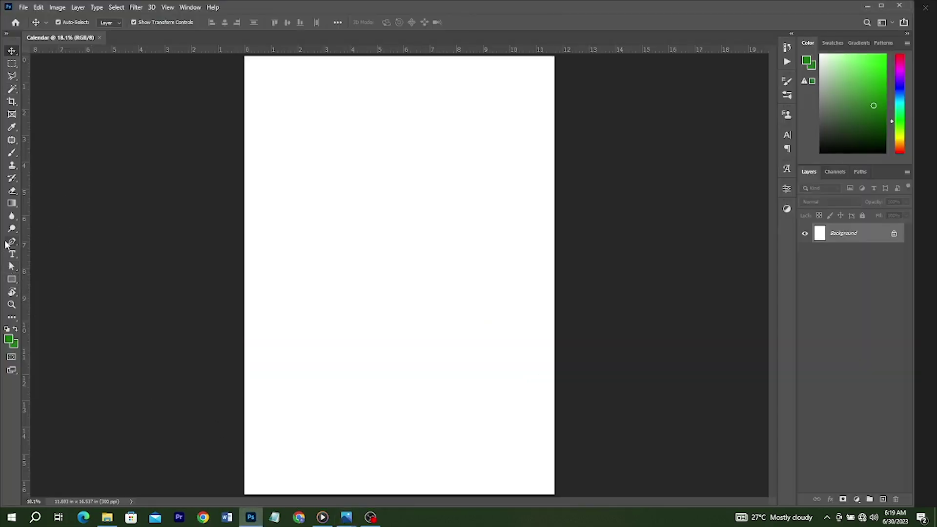
# Step: Draw a closed four-corner Pen outline covering the upper part of the page
pyautogui.click(6, 243)
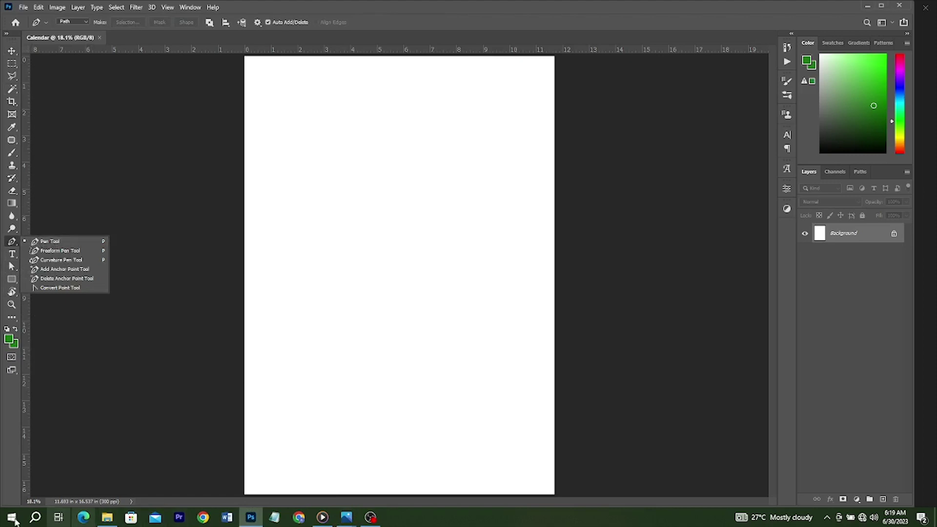
pyautogui.click(49, 242)
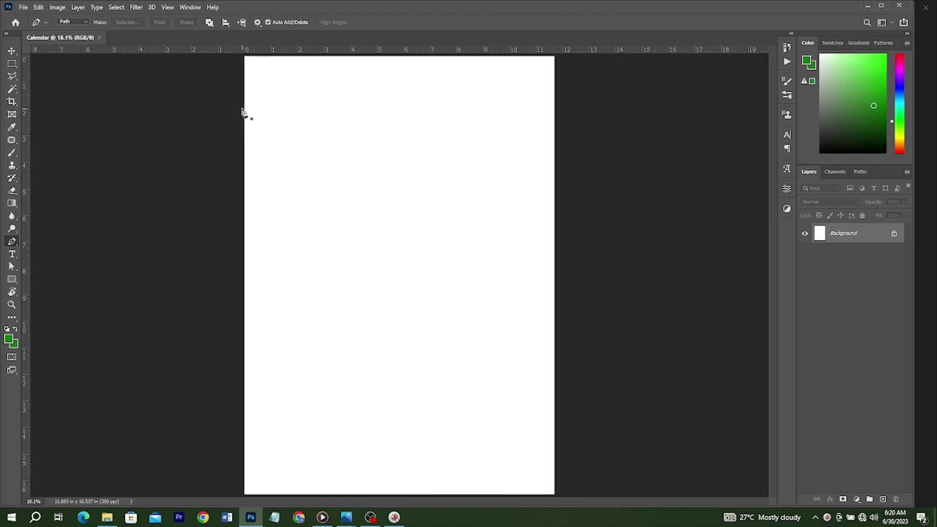
pyautogui.click(241, 108)
pyautogui.click(565, 102)
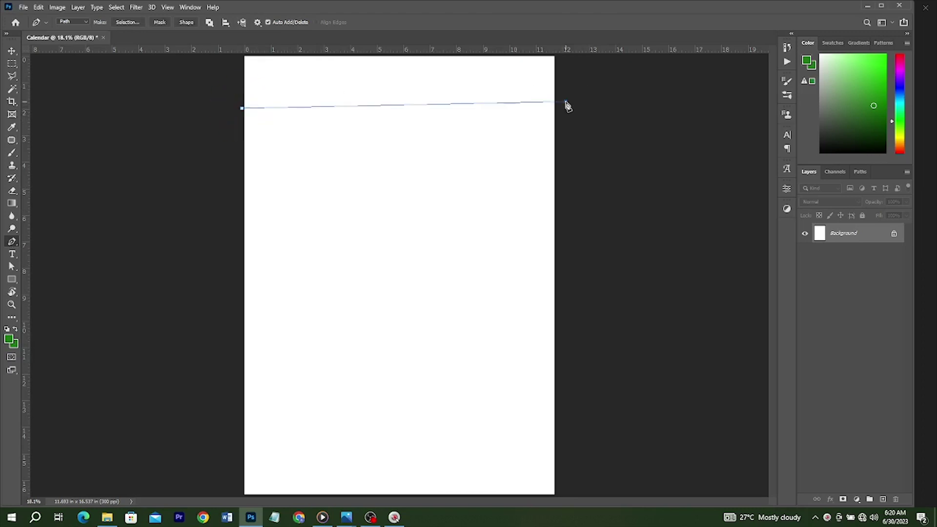
pyautogui.press('Escape')
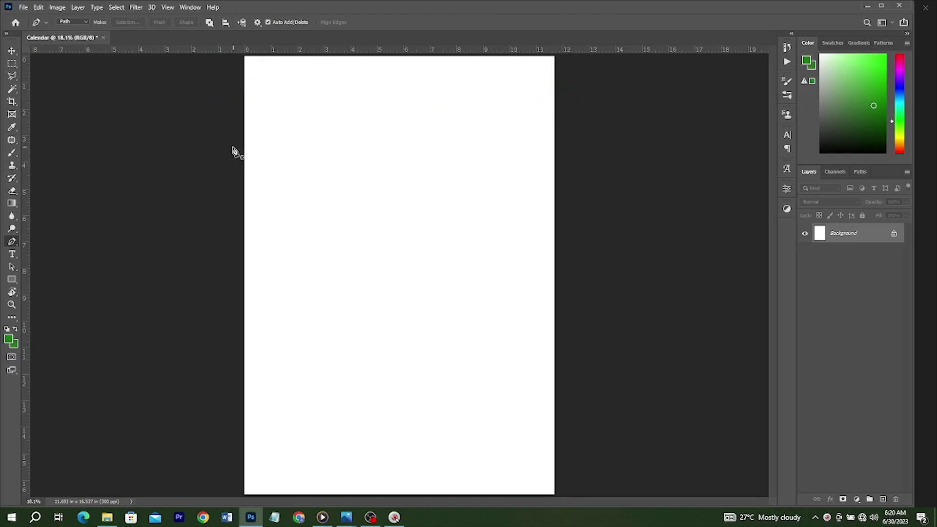
pyautogui.click(239, 118)
pyautogui.click(560, 74)
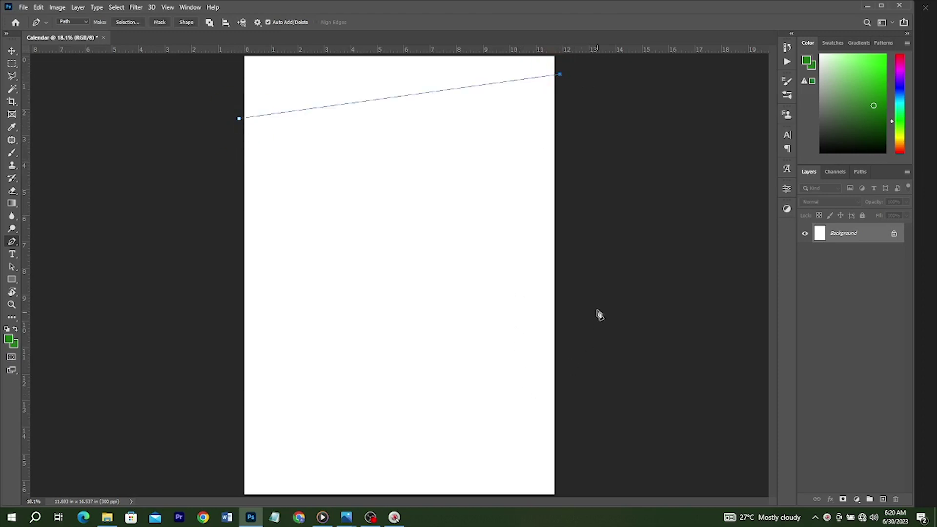
pyautogui.click(559, 301)
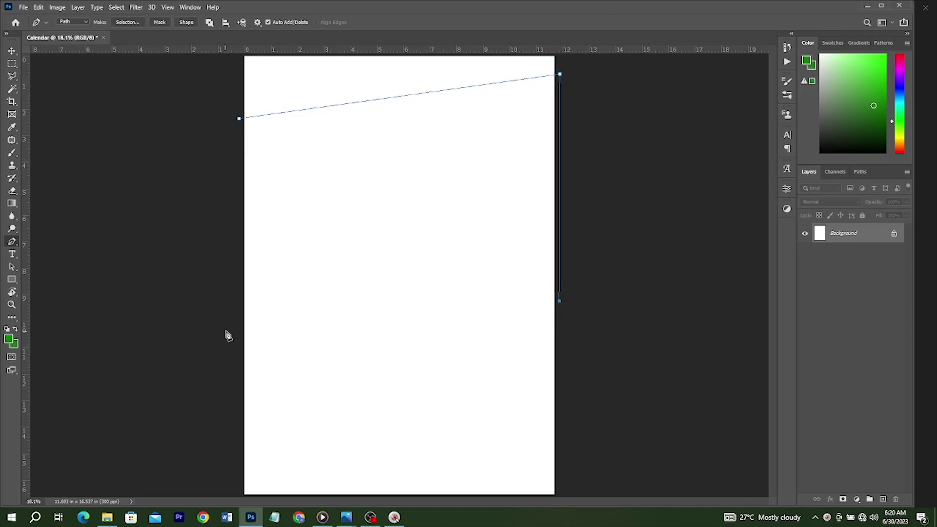
pyautogui.click(240, 322)
pyautogui.hotkey('ctrl', 'z')
pyautogui.click(234, 333)
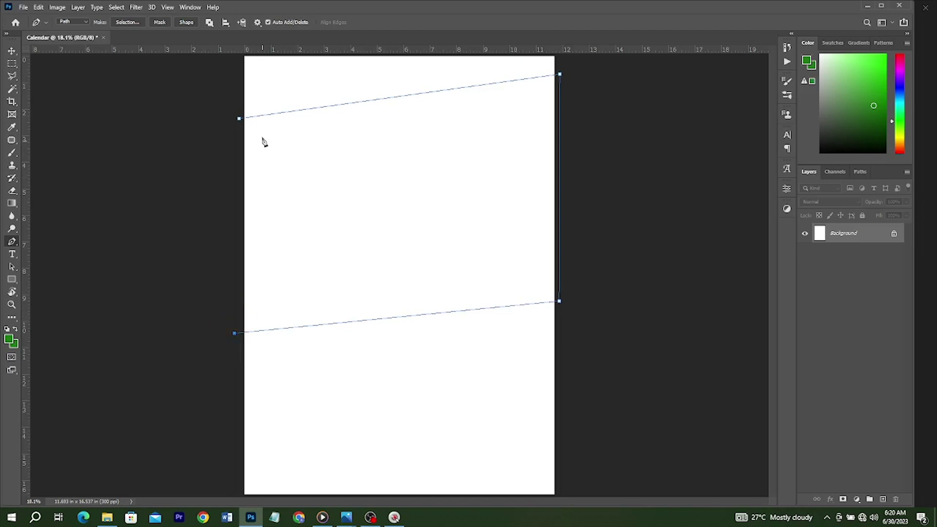
pyautogui.click(240, 118)
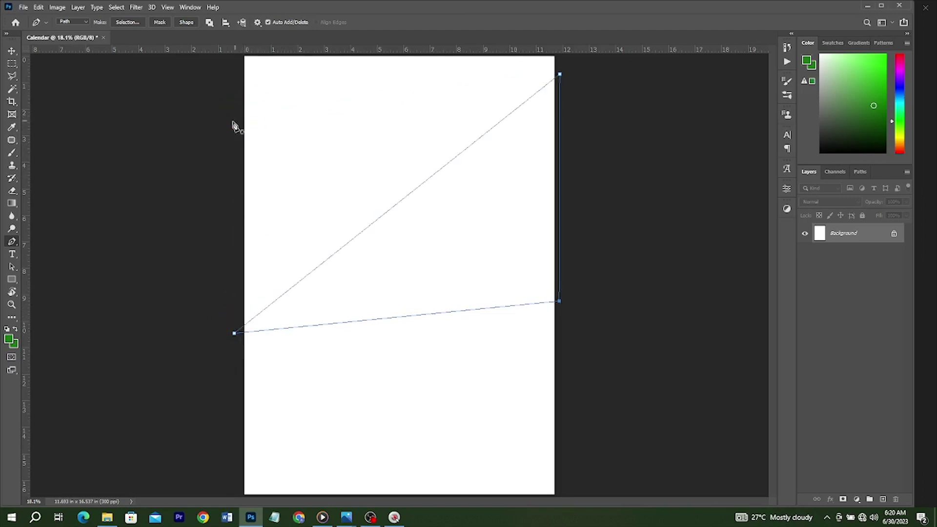
# Step: Curve the outline's top edge into a wave with the Curvature Pen
pyautogui.rightClick(11, 242)
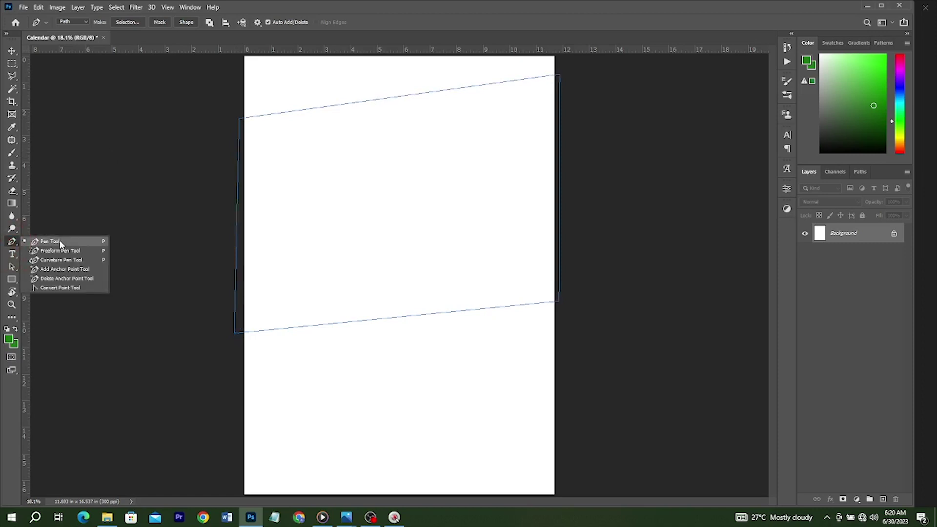
pyautogui.click(64, 238)
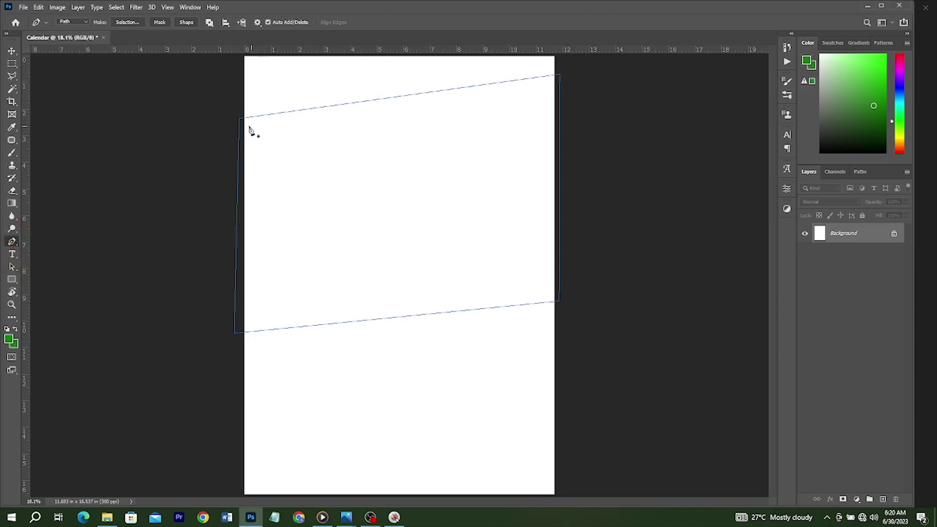
pyautogui.rightClick(15, 241)
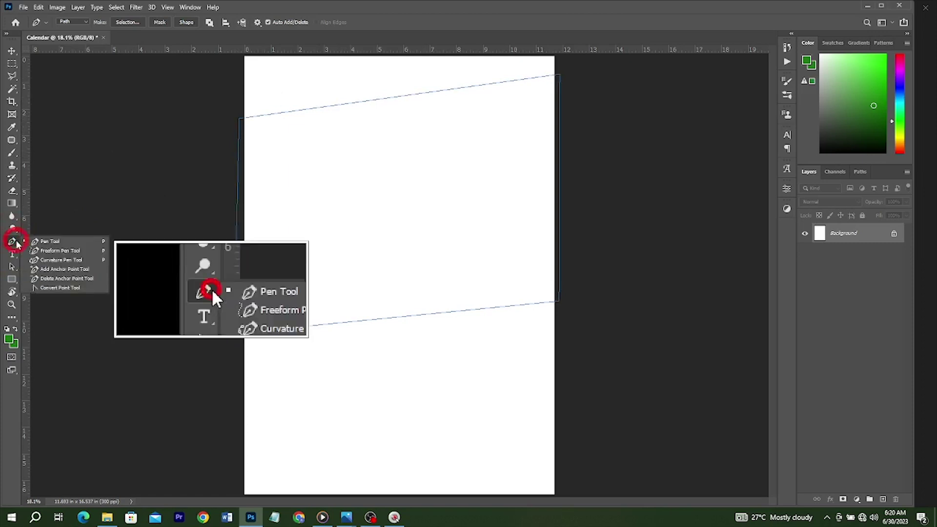
pyautogui.click(51, 261)
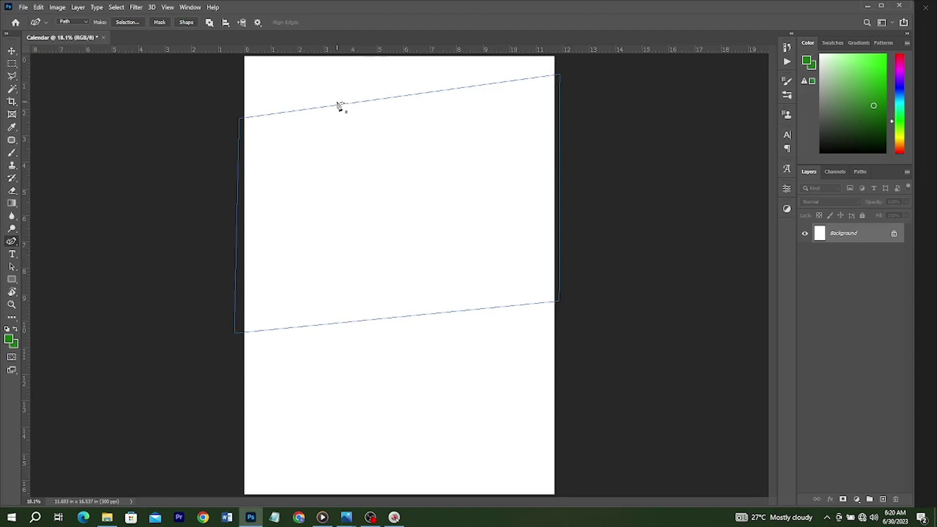
pyautogui.click(320, 106)
pyautogui.moveTo(320, 107); pyautogui.dragTo(318, 82)
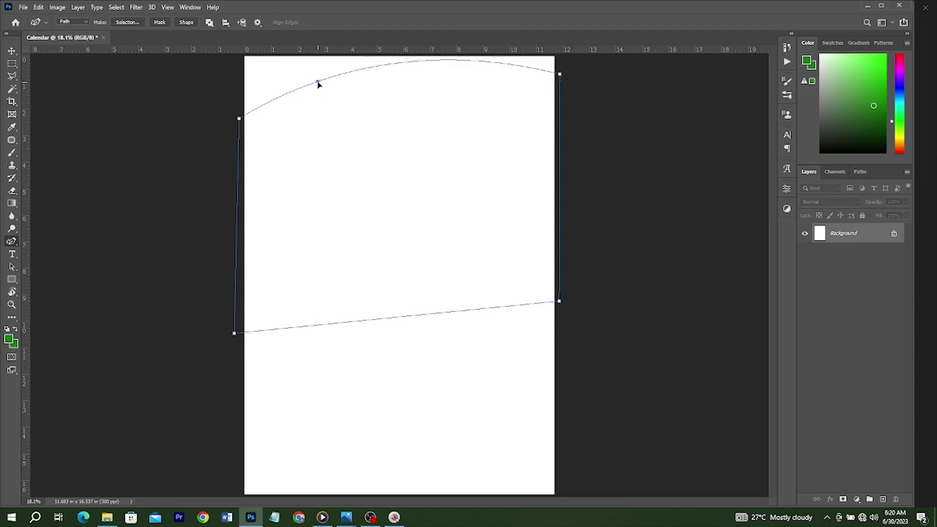
pyautogui.moveTo(457, 75); pyautogui.dragTo(455, 103)
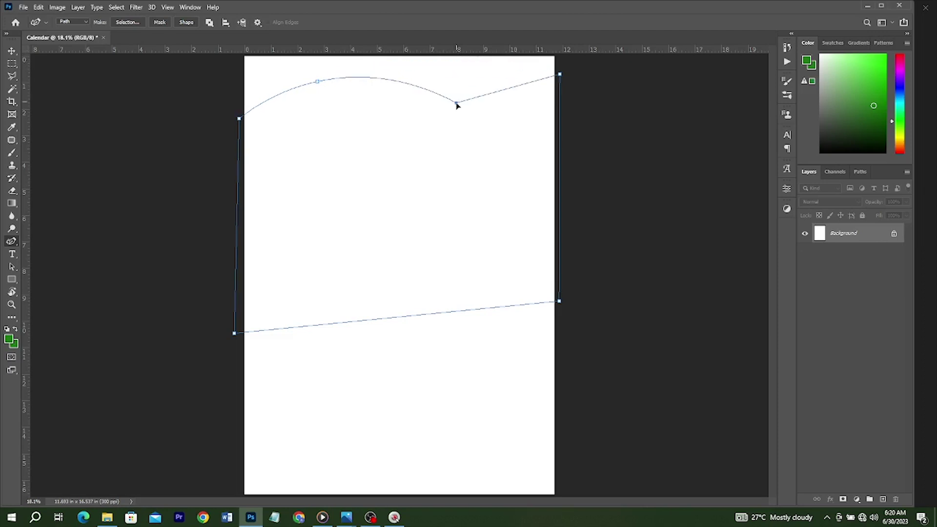
pyautogui.hotkey('ctrl', 'z')
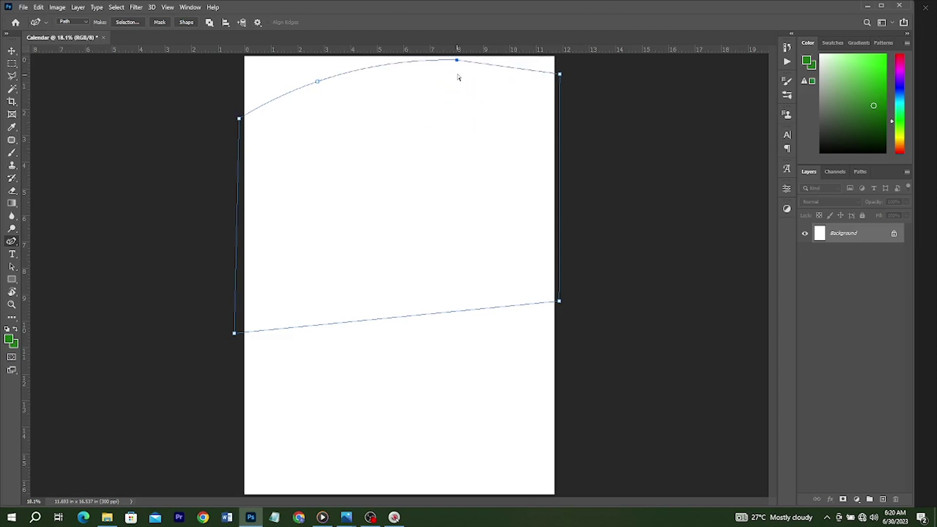
pyautogui.moveTo(458, 60); pyautogui.dragTo(459, 107)
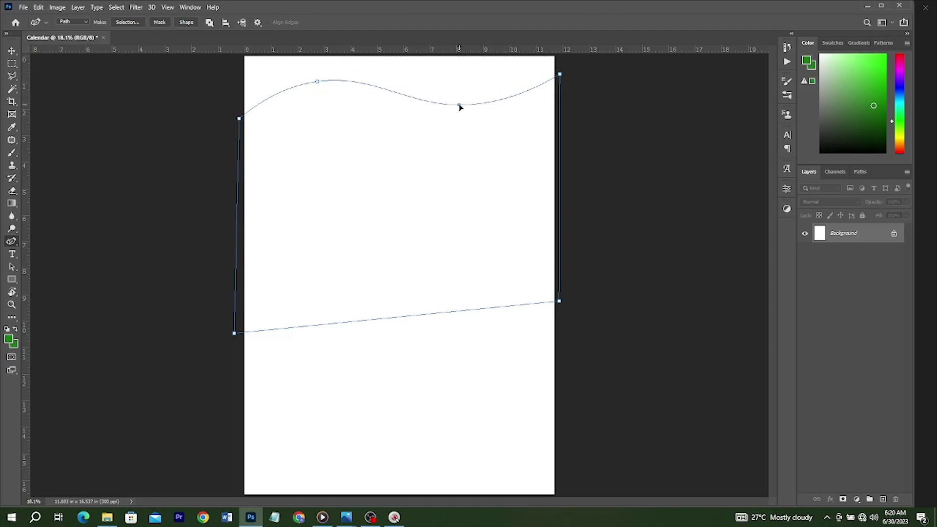
# Step: Bend the bottom edge into a wave and fill the outline as a green shape
pyautogui.click(317, 82)
pyautogui.click(311, 326)
pyautogui.moveTo(312, 327); pyautogui.dragTo(314, 299)
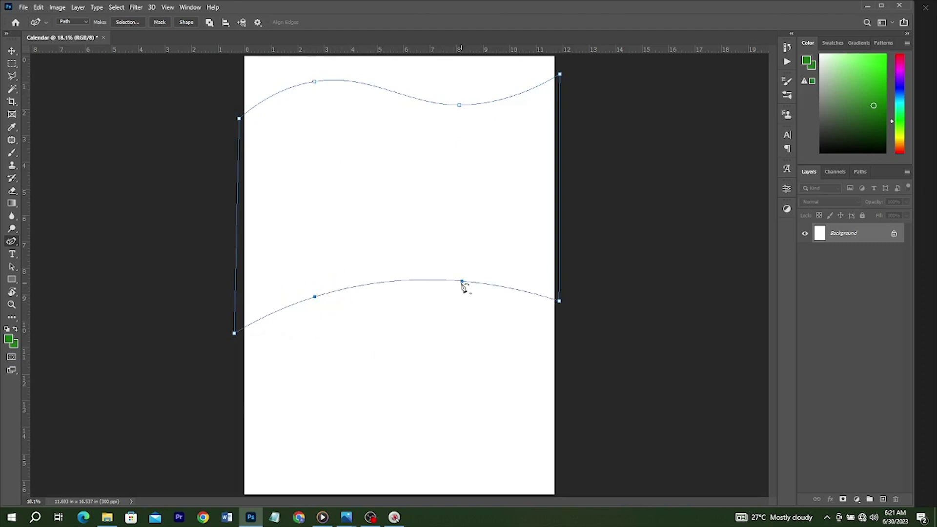
pyautogui.moveTo(460, 286); pyautogui.dragTo(456, 320)
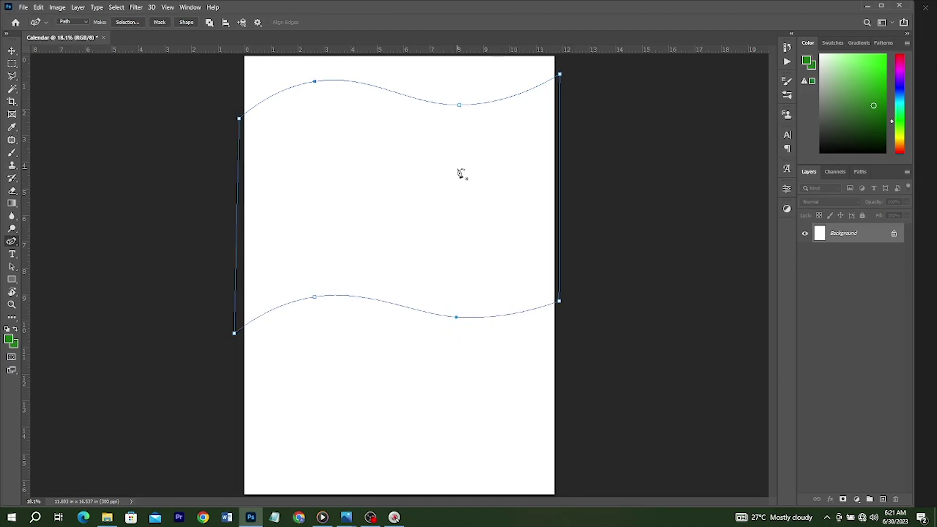
pyautogui.click(186, 22)
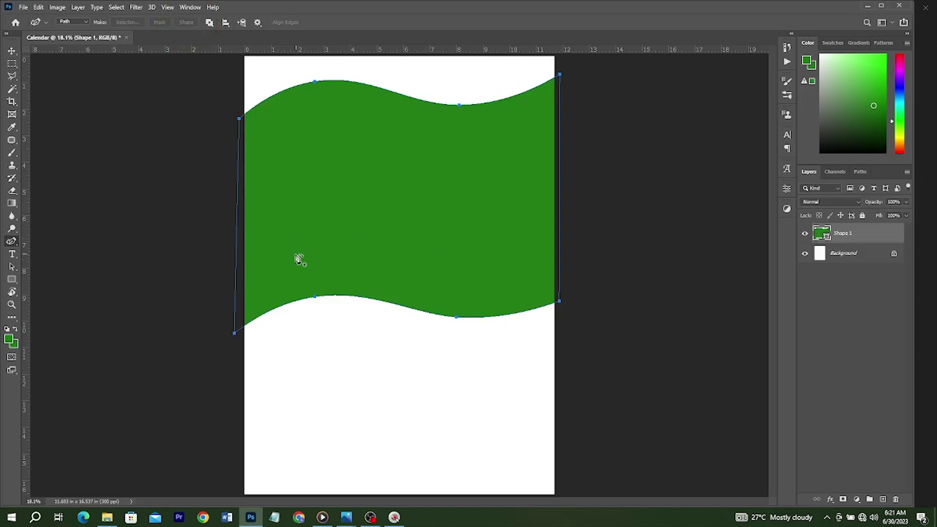
# Step: On a new layer, start a straight path just below the header's bottom edge
pyautogui.rightClick(13, 244)
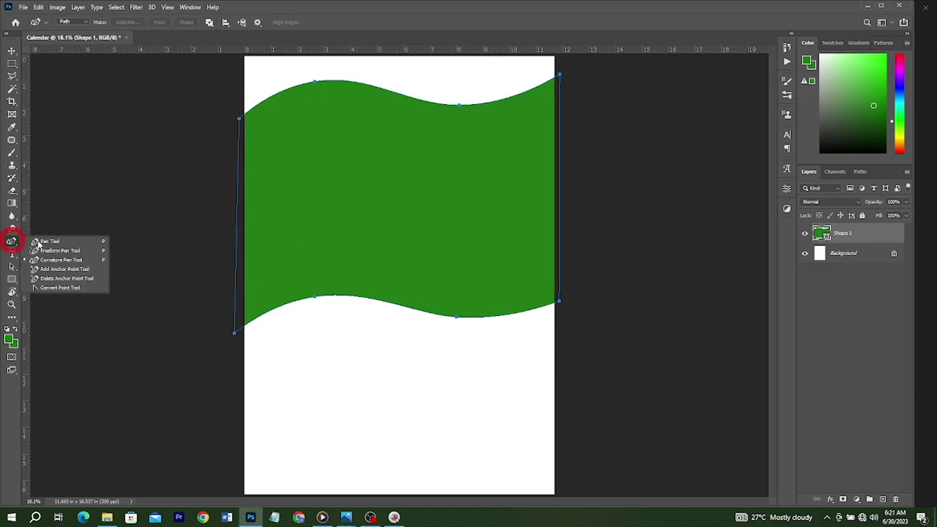
pyautogui.click(69, 242)
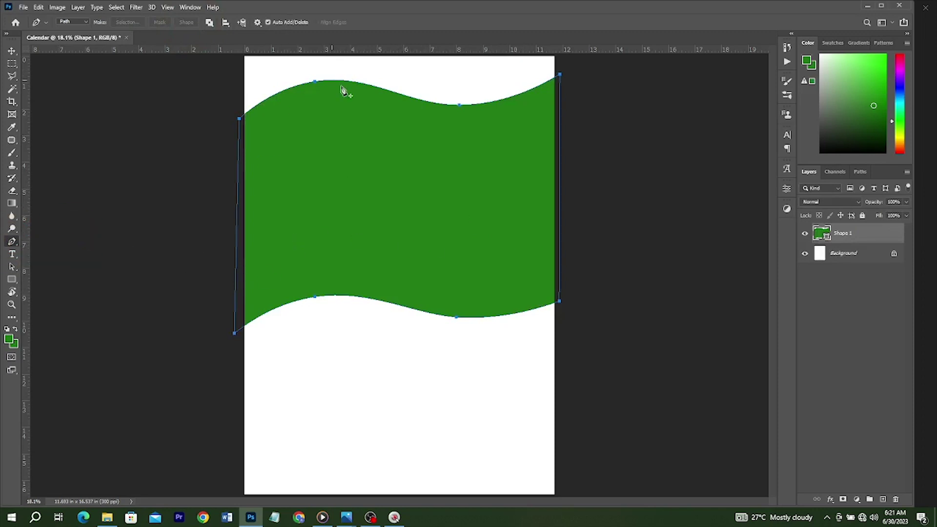
pyautogui.click(882, 499)
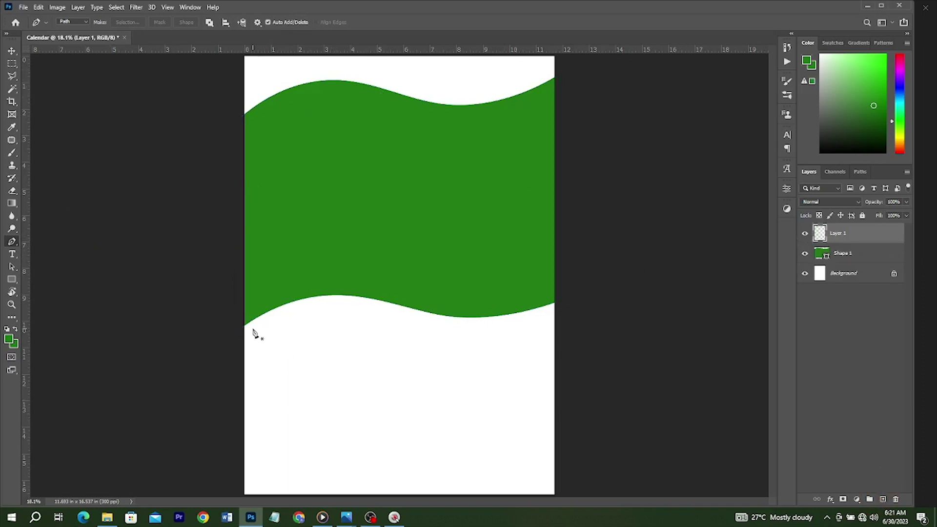
pyautogui.click(253, 327)
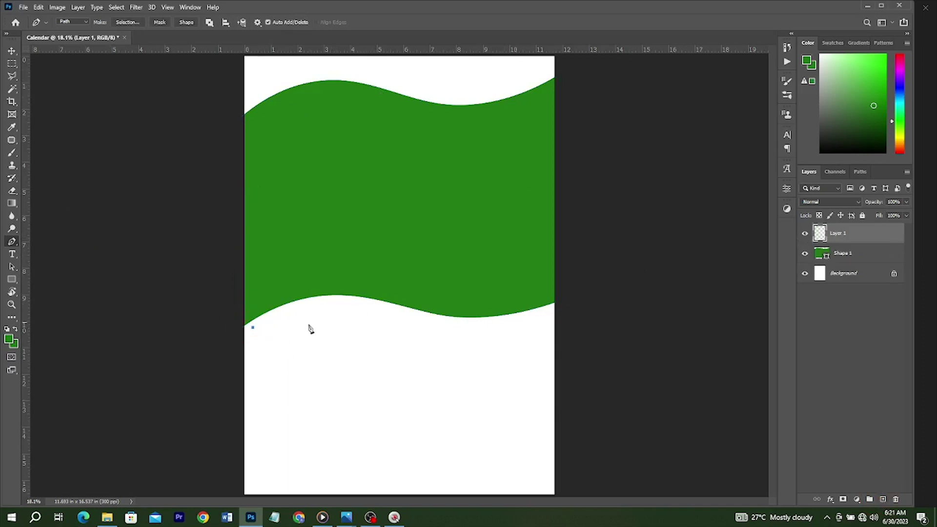
pyautogui.click(501, 322)
# Step: Bend the path into a wave following the header and close it
pyautogui.rightClick(12, 244)
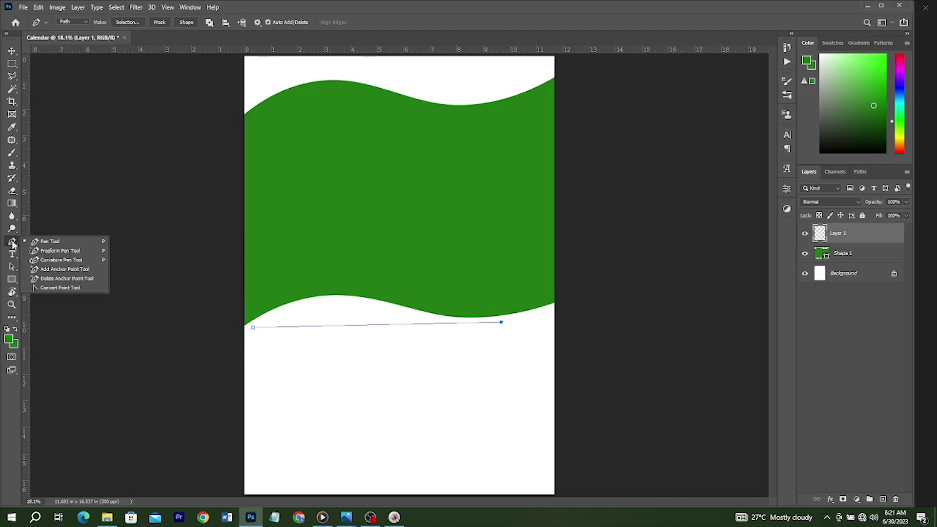
pyautogui.click(49, 261)
pyautogui.moveTo(337, 326); pyautogui.dragTo(330, 306)
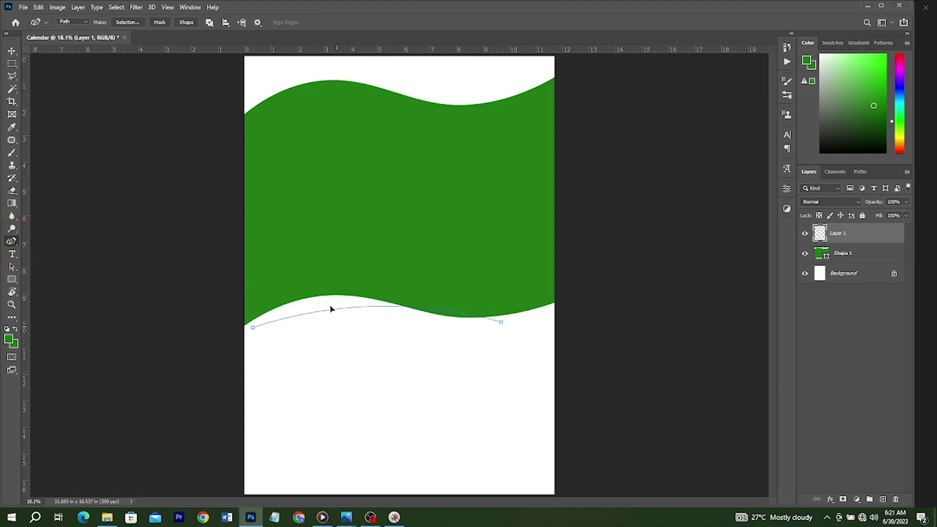
pyautogui.click(413, 302)
pyautogui.moveTo(421, 305); pyautogui.dragTo(456, 325)
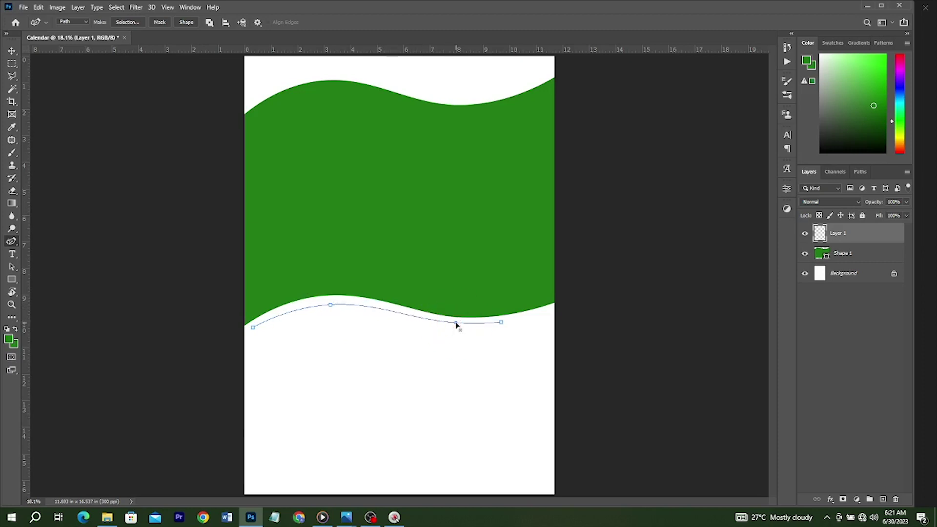
pyautogui.rightClick(11, 241)
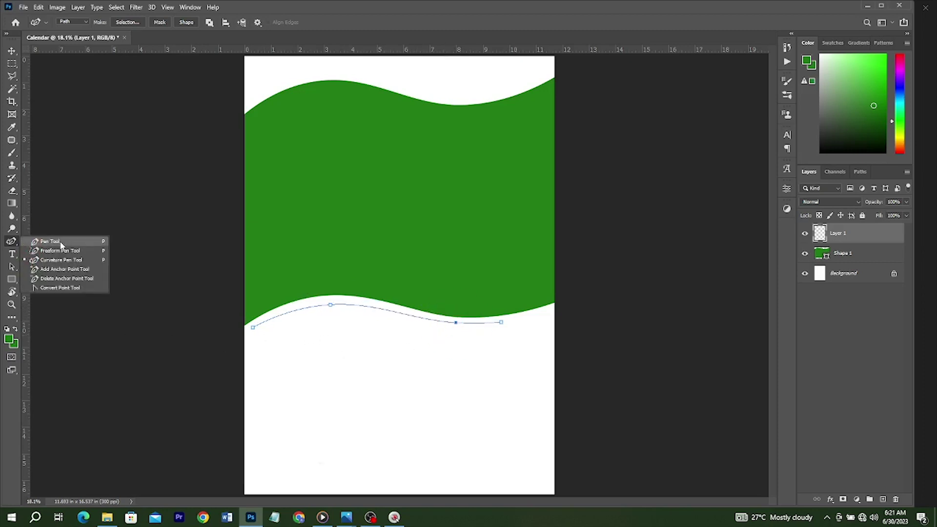
pyautogui.click(54, 242)
pyautogui.click(253, 327)
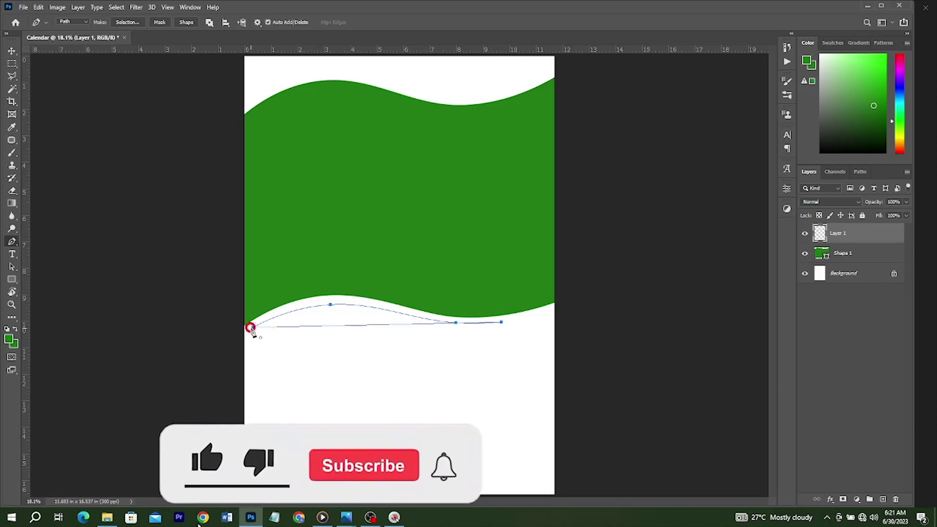
# Step: Curve the strip's lower edge and fill the outline as a green shape
pyautogui.rightClick(12, 241)
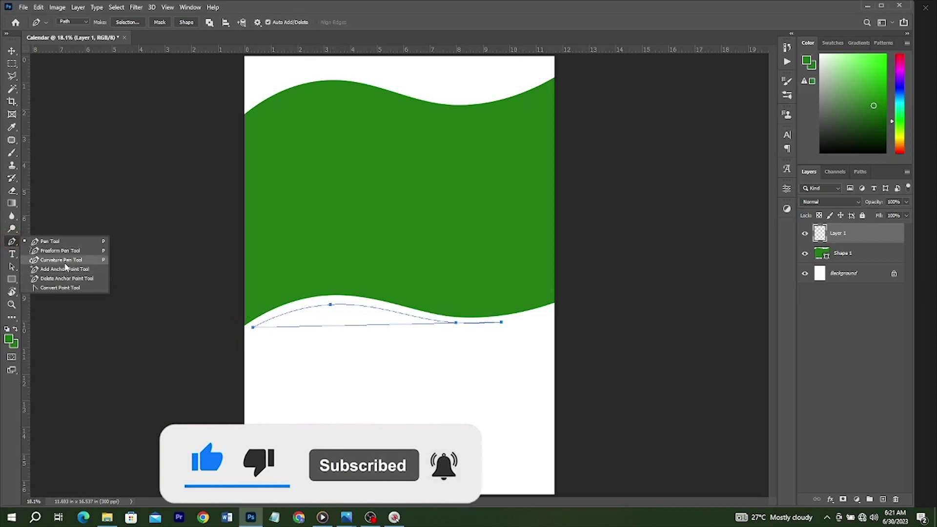
pyautogui.click(61, 260)
pyautogui.click(317, 326)
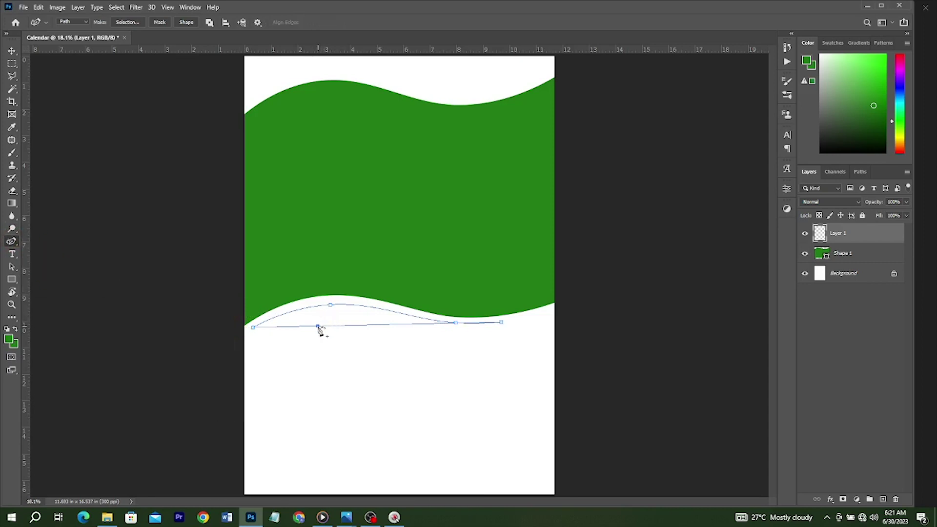
pyautogui.moveTo(317, 326); pyautogui.dragTo(332, 312)
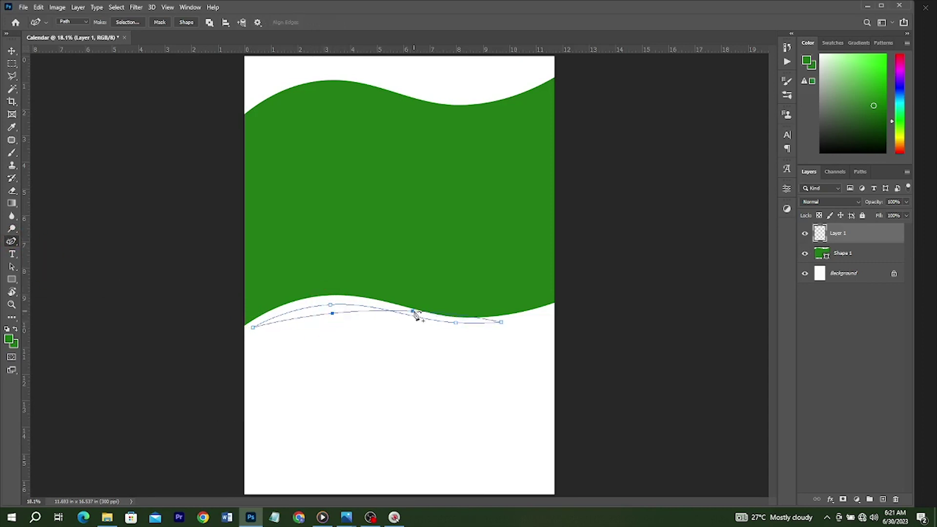
pyautogui.moveTo(414, 312); pyautogui.dragTo(439, 330)
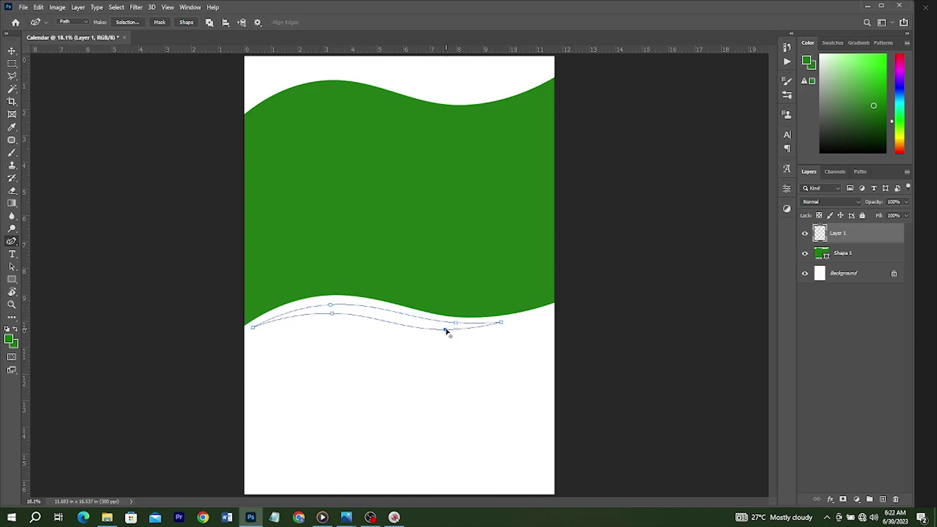
pyautogui.moveTo(445, 331); pyautogui.dragTo(445, 332)
pyautogui.click(443, 323)
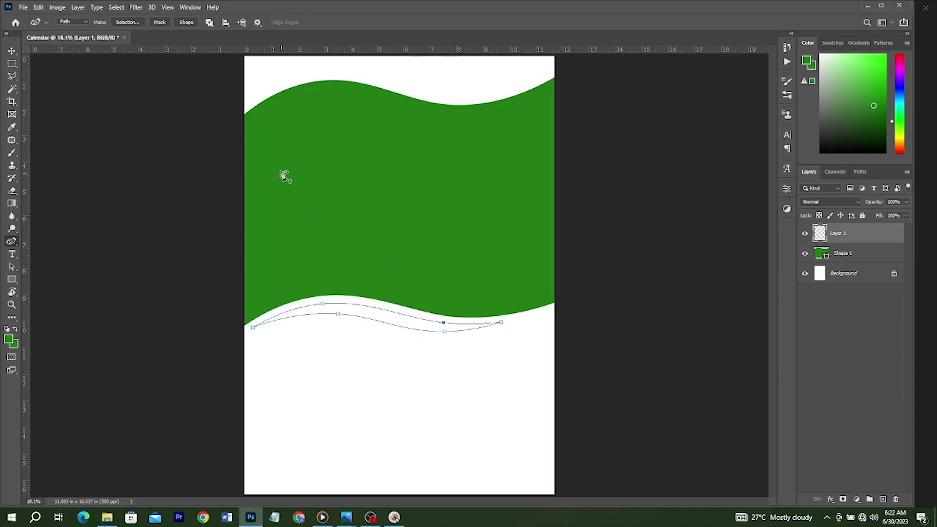
pyautogui.click(185, 22)
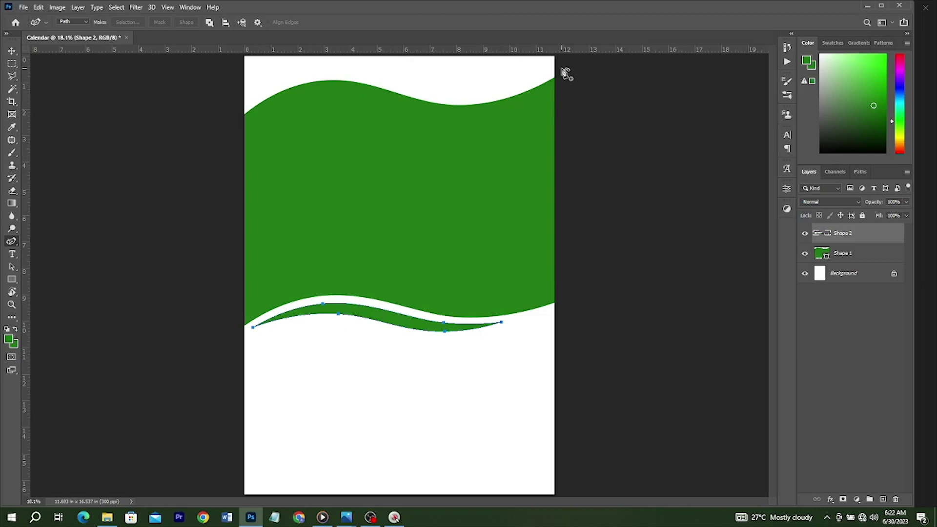
pyautogui.hotkey('shift', 'p')
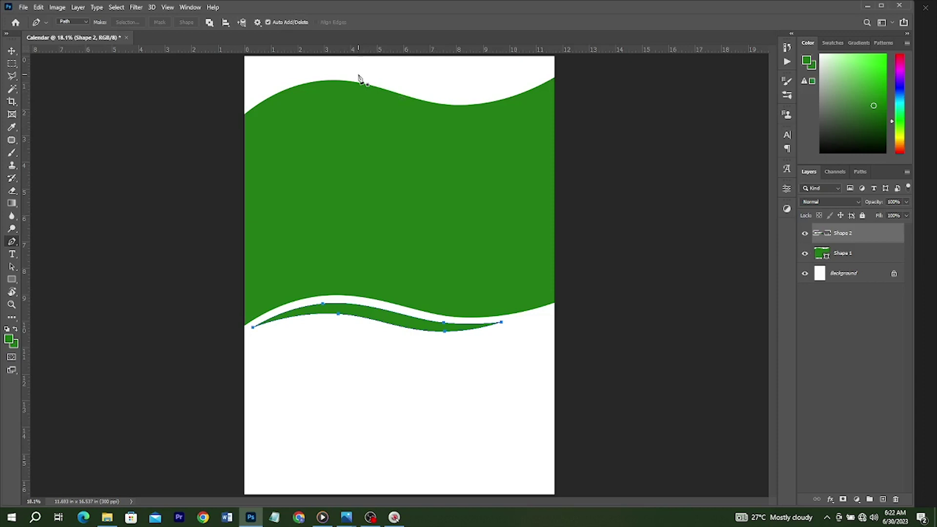
# Step: On a new layer, draw a thin wavy strip above the header's top edge on the right
pyautogui.hotkey('ctrl', 'shift', 'alt', 'n')
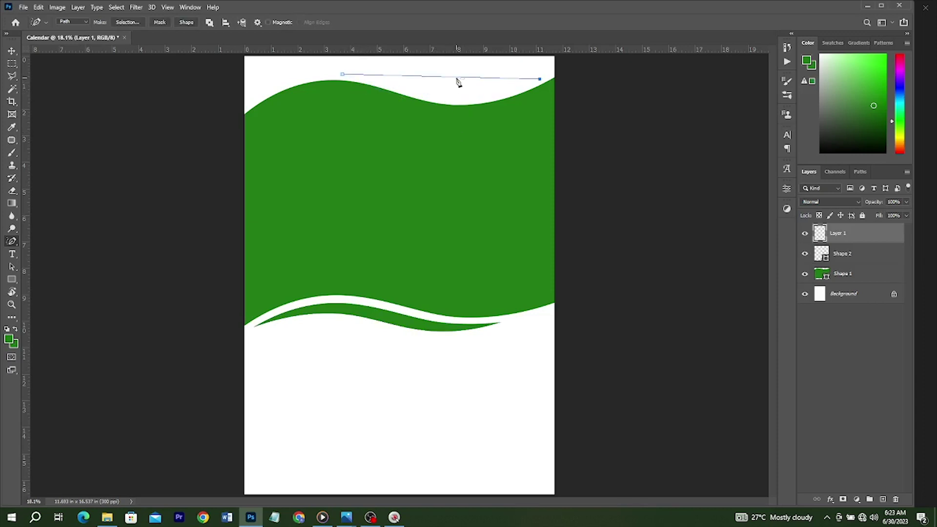
pyautogui.moveTo(458, 76); pyautogui.dragTo(471, 97)
pyautogui.moveTo(393, 94)
pyautogui.mouseDown()
pyautogui.moveTo(446, 78)
pyautogui.moveTo(400, 84)
pyautogui.mouseUp()
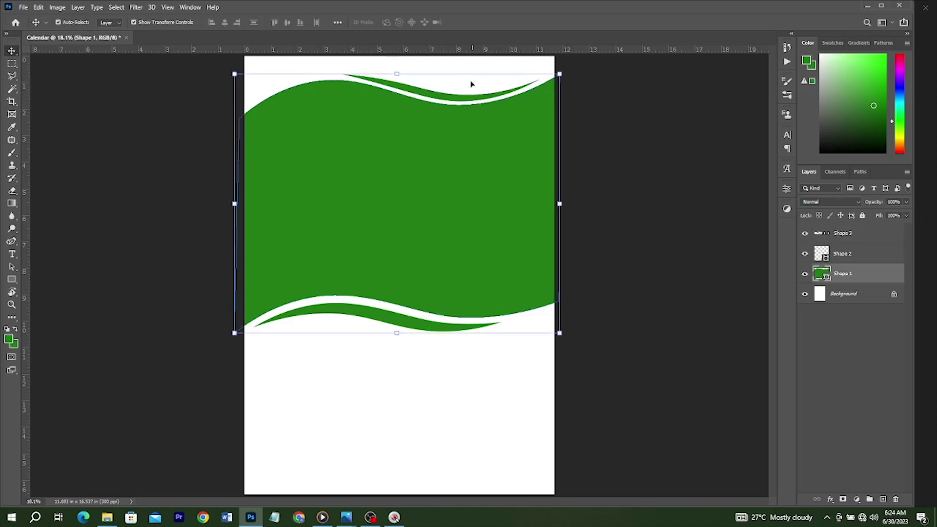
# Step: Duplicate Shape 1, nudge the copy slightly up, and place it below the original
pyautogui.click(462, 215)
pyautogui.click(444, 195)
pyautogui.press('ctrl')
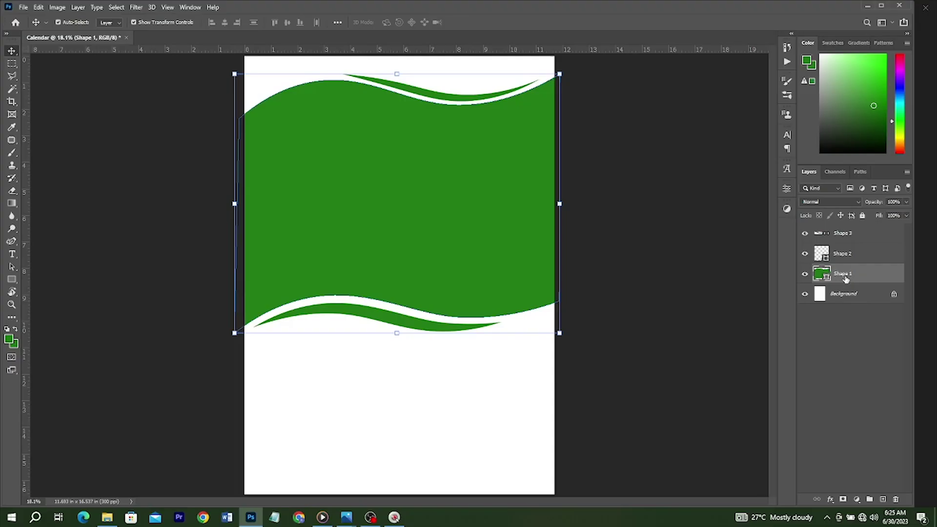
pyautogui.doubleClick(843, 273)
pyautogui.moveTo(870, 273); pyautogui.dragTo(882, 498)
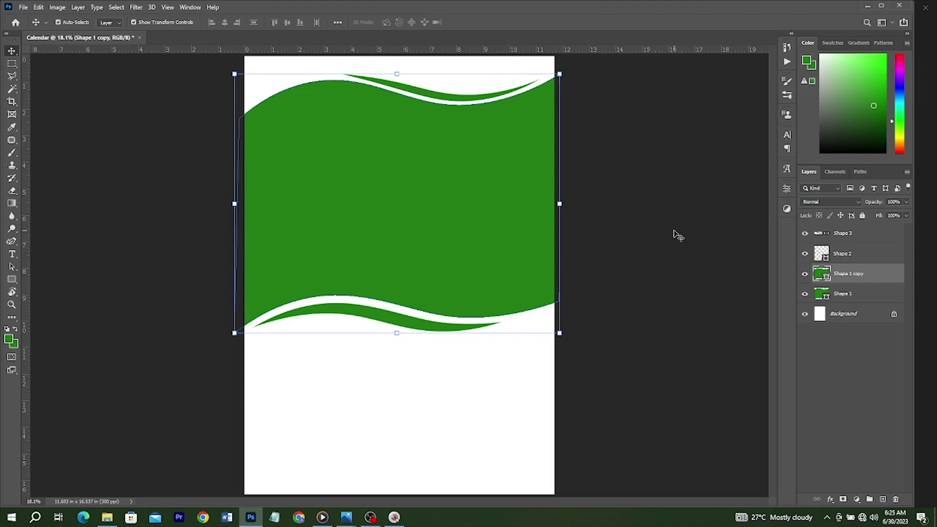
pyautogui.click(676, 234)
pyautogui.click(472, 239)
pyautogui.moveTo(471, 239); pyautogui.dragTo(469, 237)
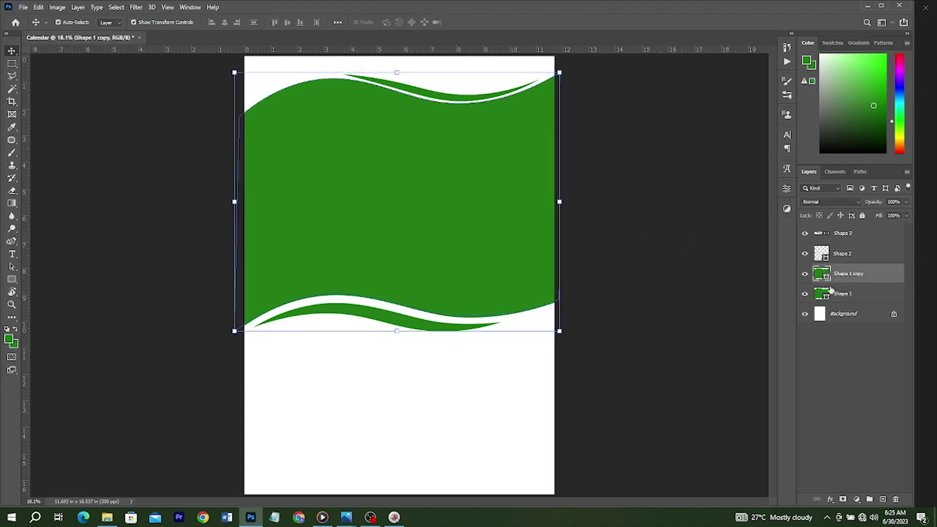
pyautogui.moveTo(868, 281); pyautogui.dragTo(868, 303)
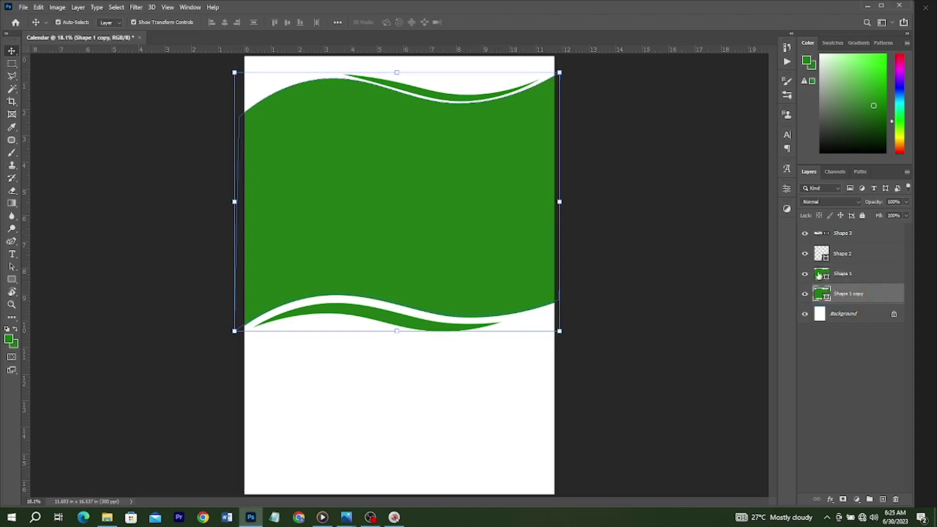
pyautogui.click(869, 275)
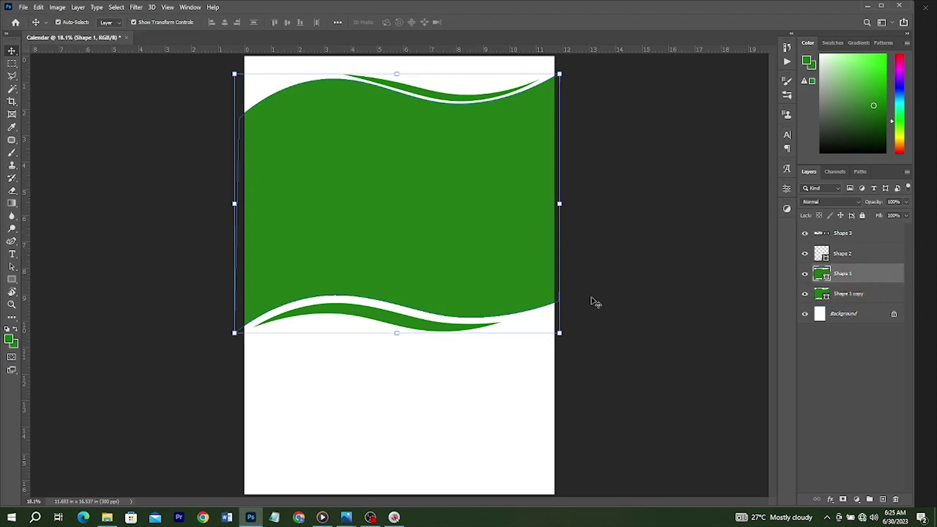
pyautogui.click(104, 520)
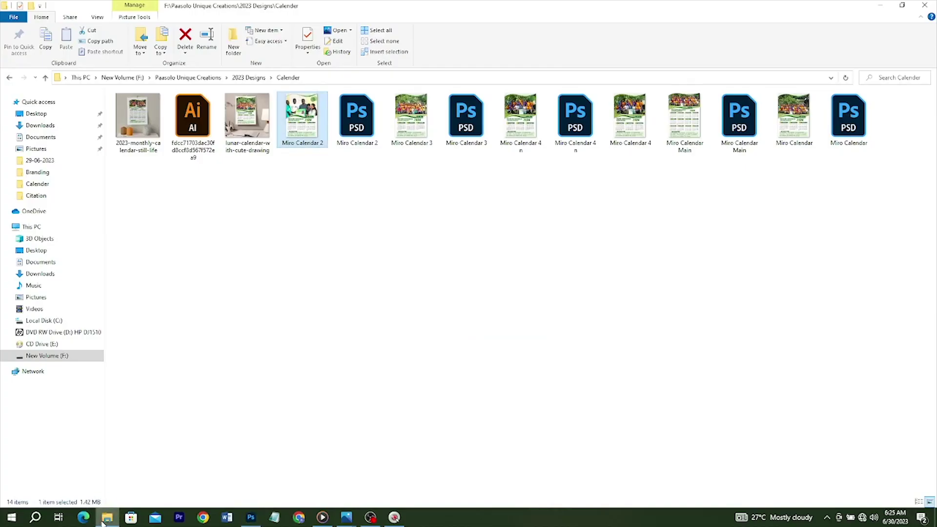
# Step: Paste the group photo, enlarge it to about 113%, and clip it into Shape 1
pyautogui.click(103, 521)
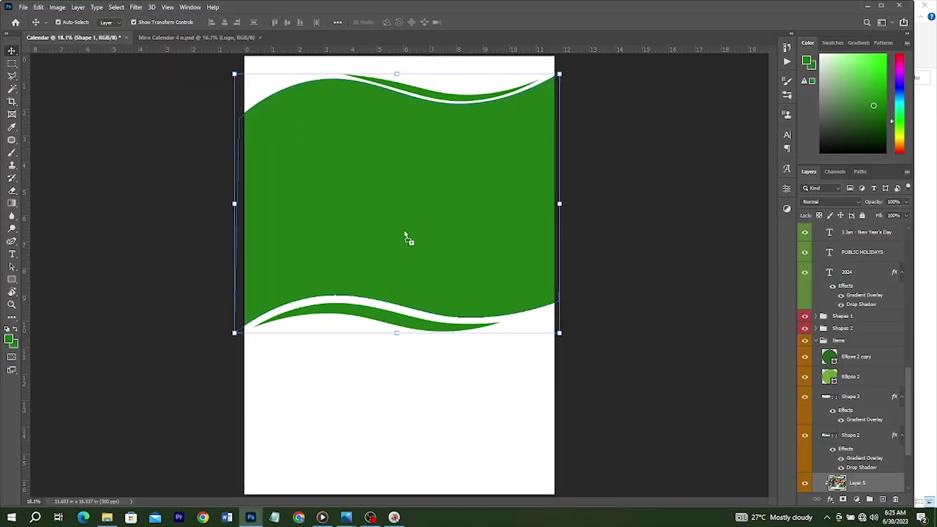
pyautogui.hotkey('ctrl', 'v')
pyautogui.moveTo(439, 222); pyautogui.dragTo(434, 209)
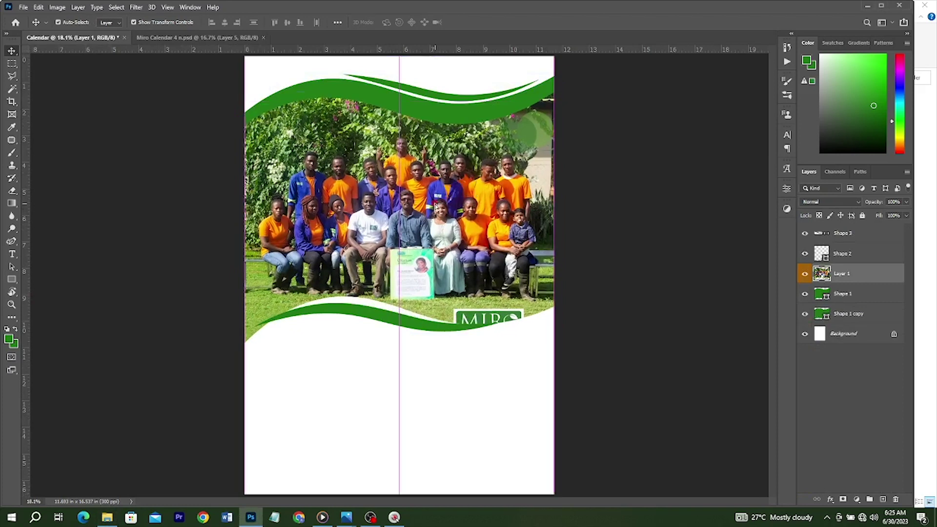
pyautogui.press('ctrl')
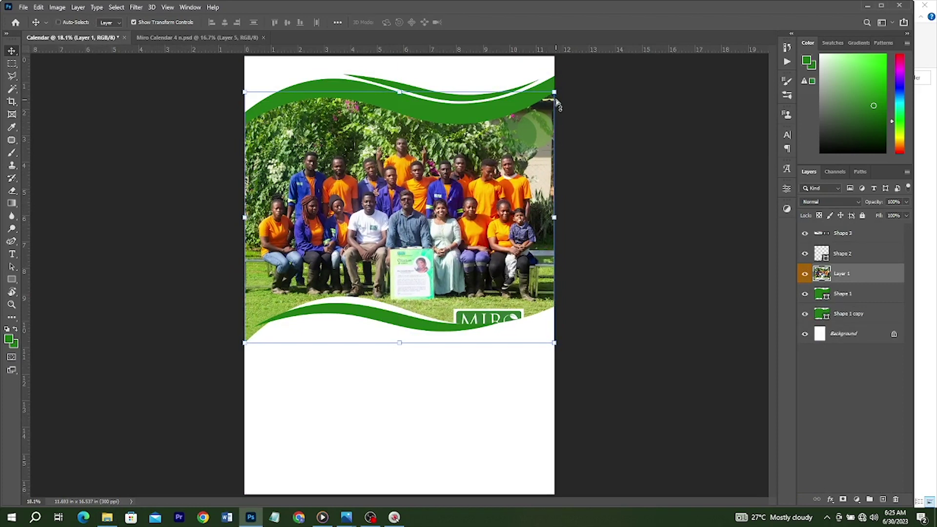
pyautogui.click(554, 91)
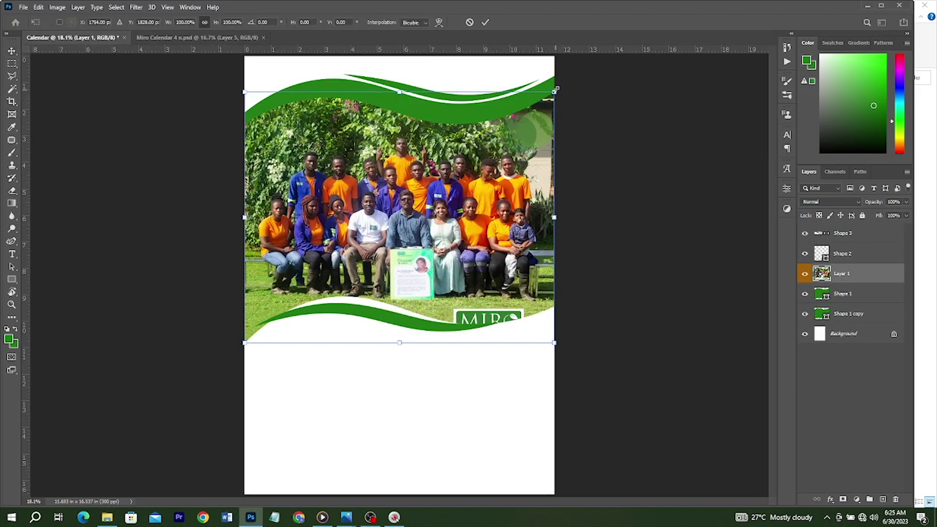
pyautogui.moveTo(554, 91); pyautogui.dragTo(567, 81)
pyautogui.moveTo(519, 137); pyautogui.dragTo(518, 129)
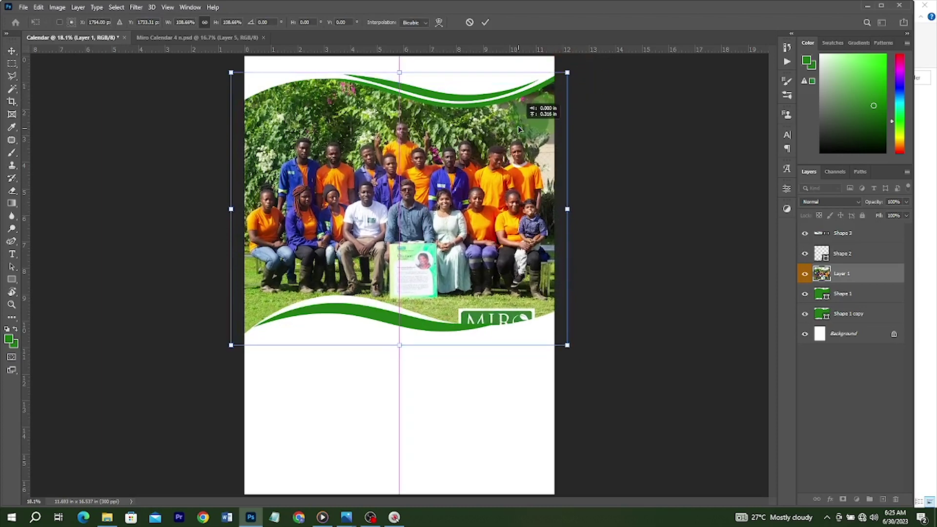
pyautogui.moveTo(567, 73); pyautogui.dragTo(578, 63)
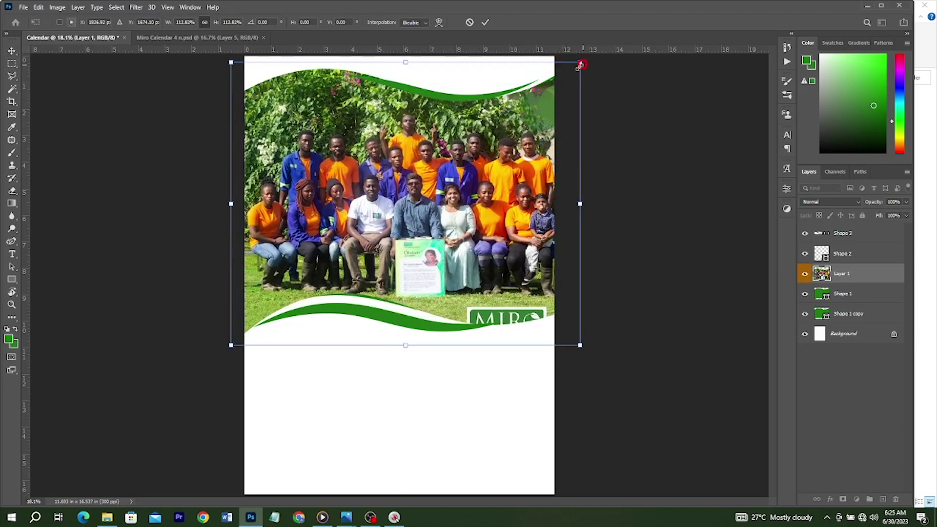
pyautogui.press('Return')
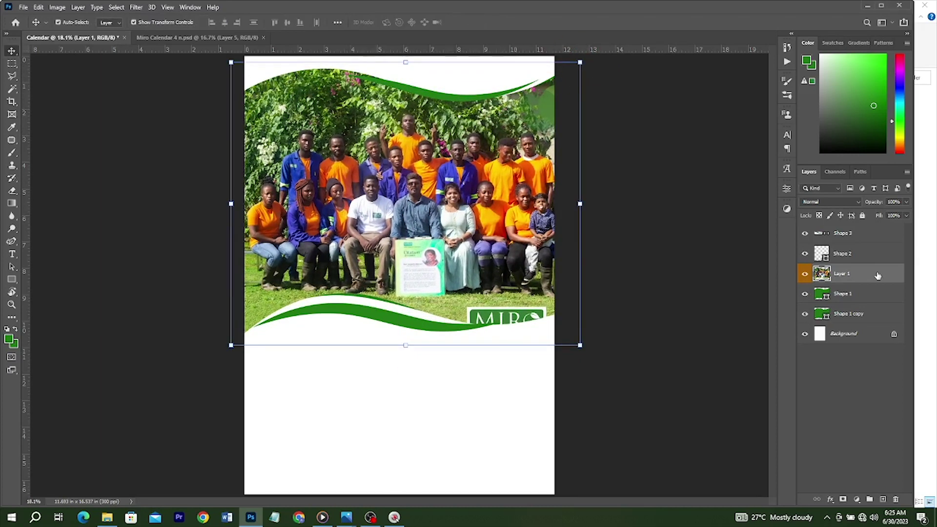
pyautogui.rightClick(878, 276)
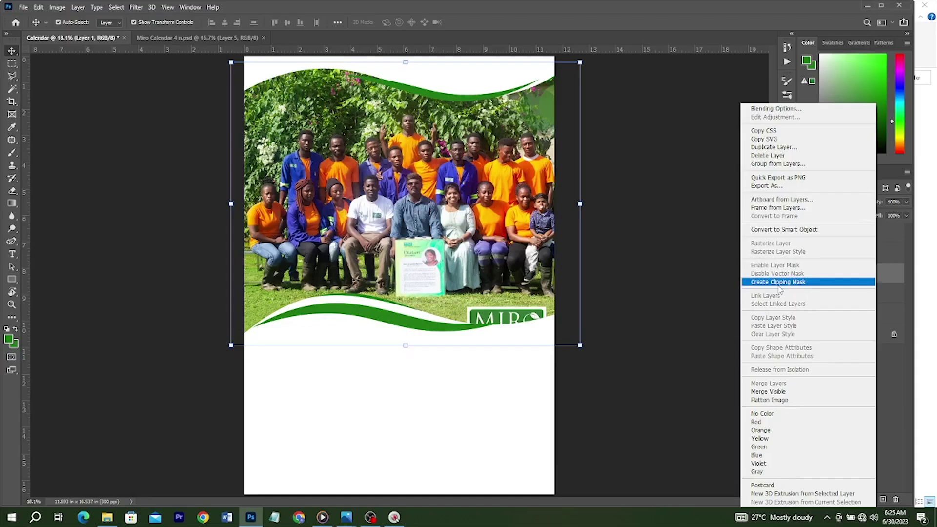
pyautogui.click(790, 281)
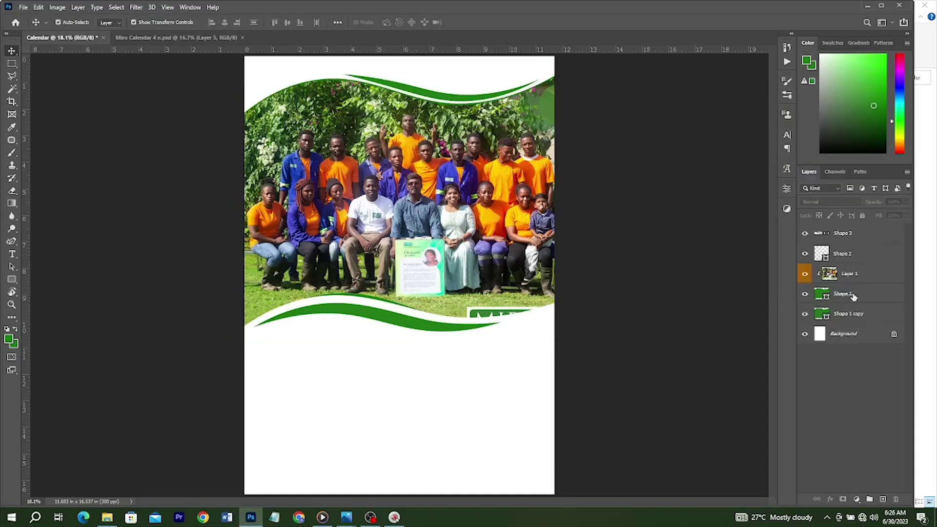
# Step: Recolour the Shape 1 copy layer to a lighter green
pyautogui.click(834, 314)
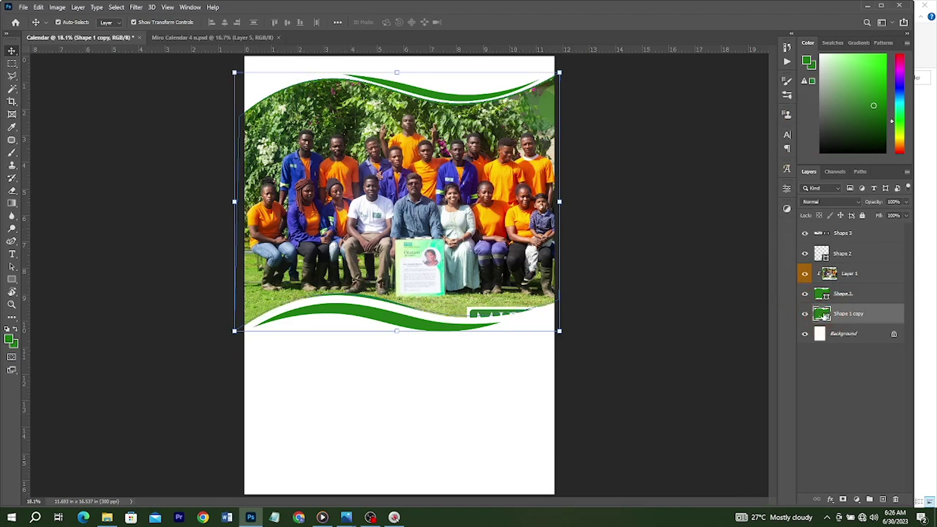
pyautogui.doubleClick(824, 316)
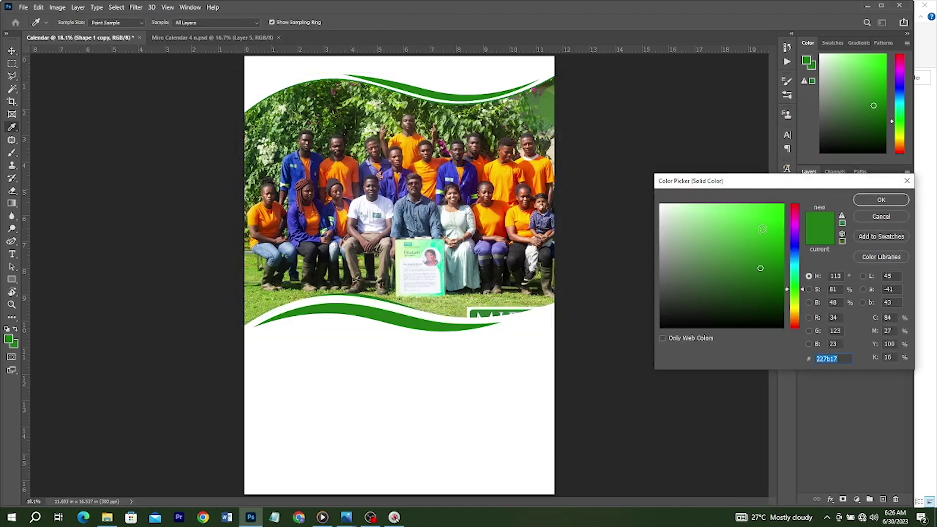
pyautogui.click(739, 231)
pyautogui.click(880, 200)
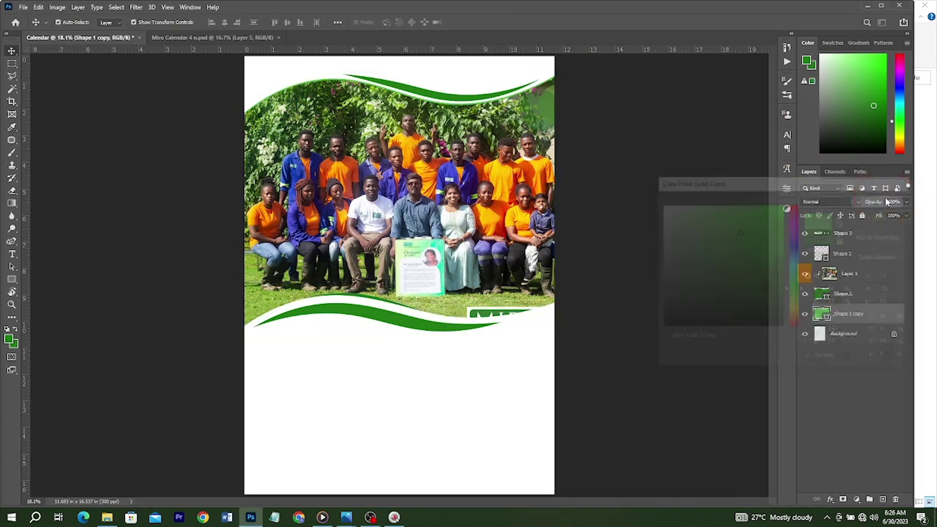
# Step: Nudge the top green wave, Shape 3, slightly upward
pyautogui.press('v')
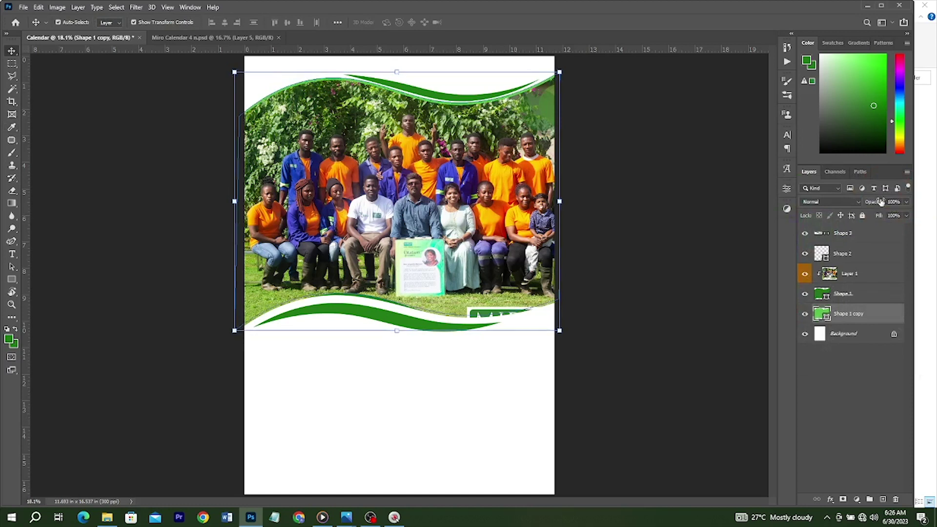
pyautogui.click(406, 81)
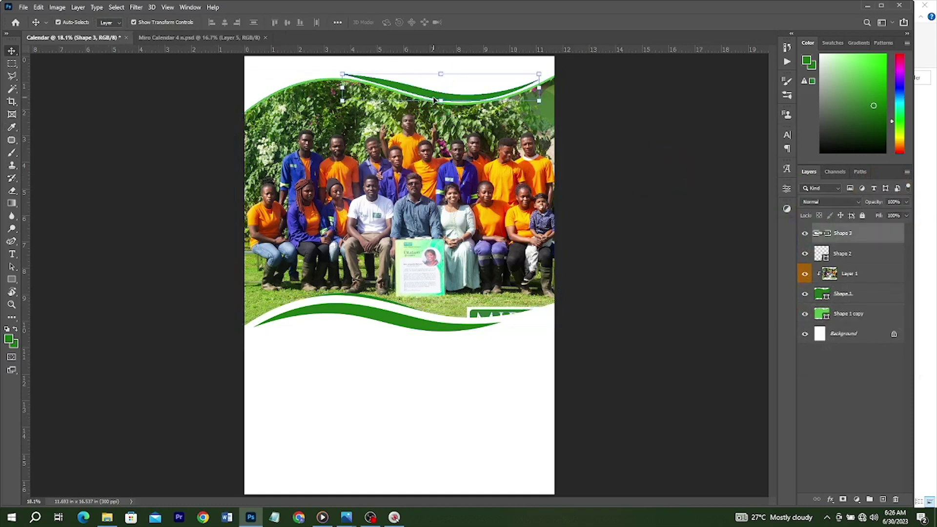
pyautogui.moveTo(441, 100); pyautogui.dragTo(440, 99)
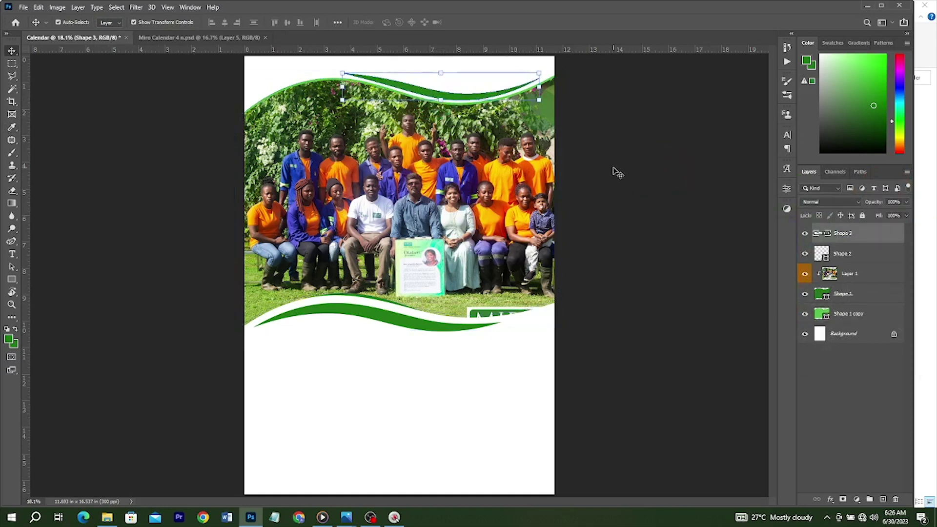
pyautogui.click(395, 321)
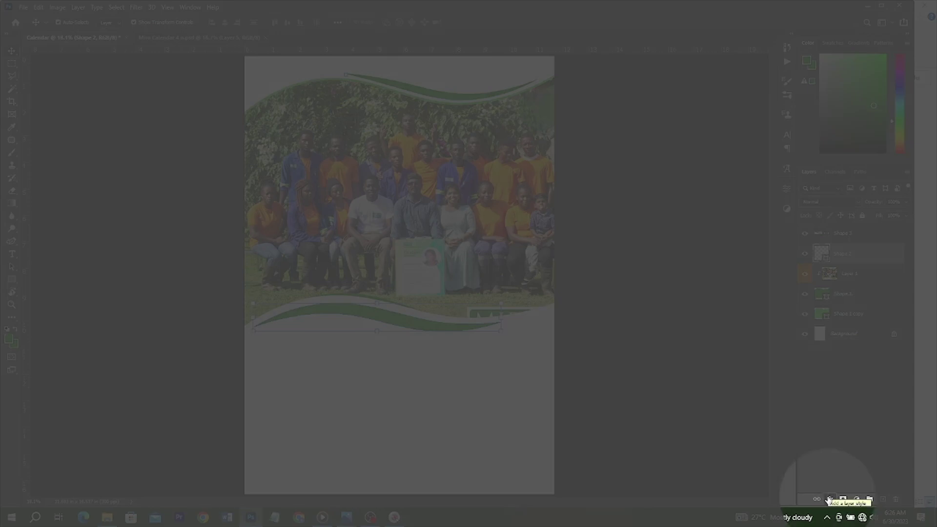
pyautogui.click(830, 499)
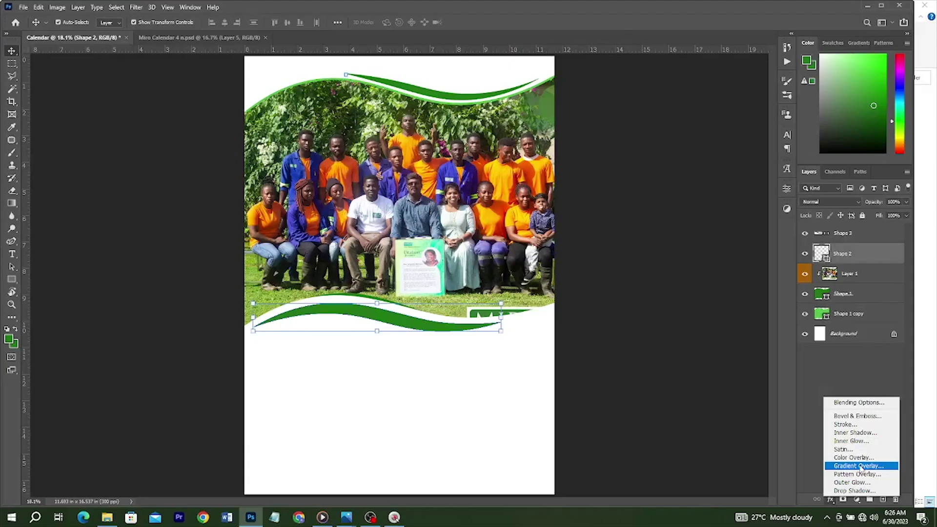
# Step: Give Shape 2 a linear green Gradient Overlay in normal direction
pyautogui.click(854, 457)
pyautogui.click(736, 245)
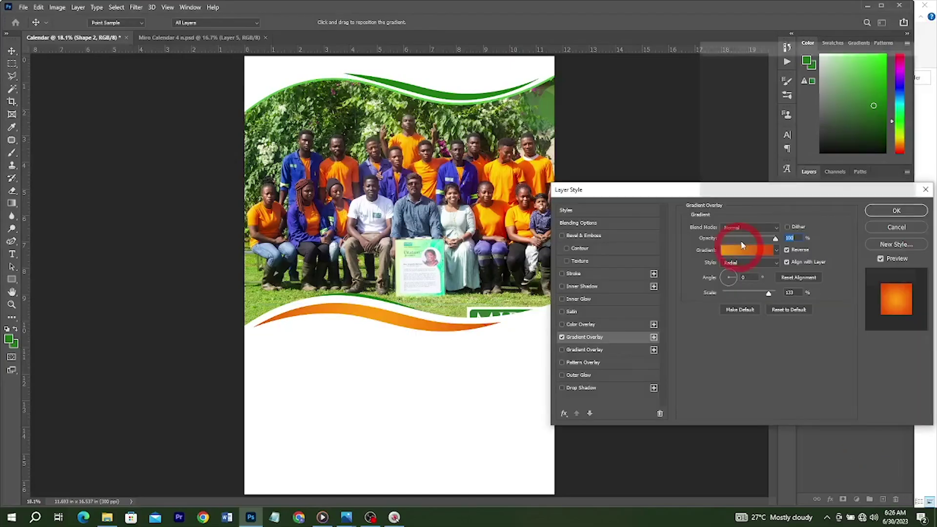
pyautogui.scroll(-5, 766, 132)
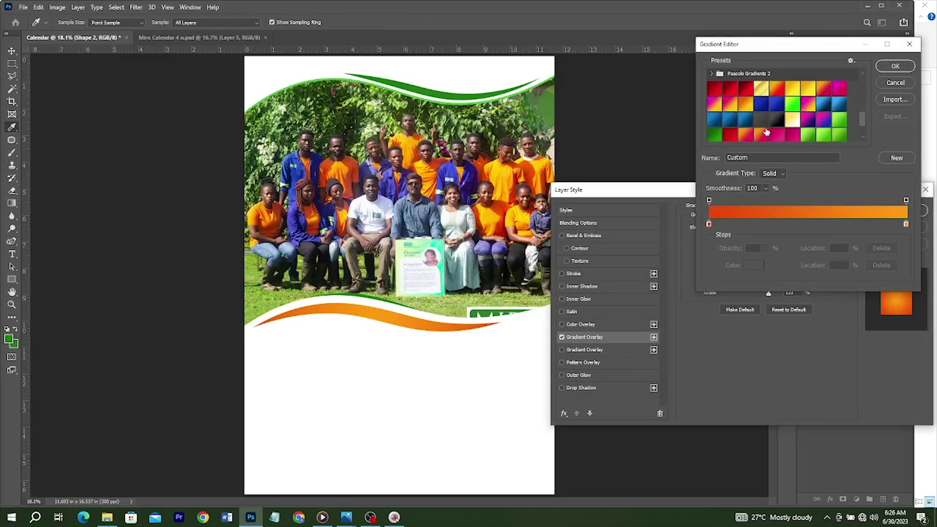
pyautogui.click(764, 117)
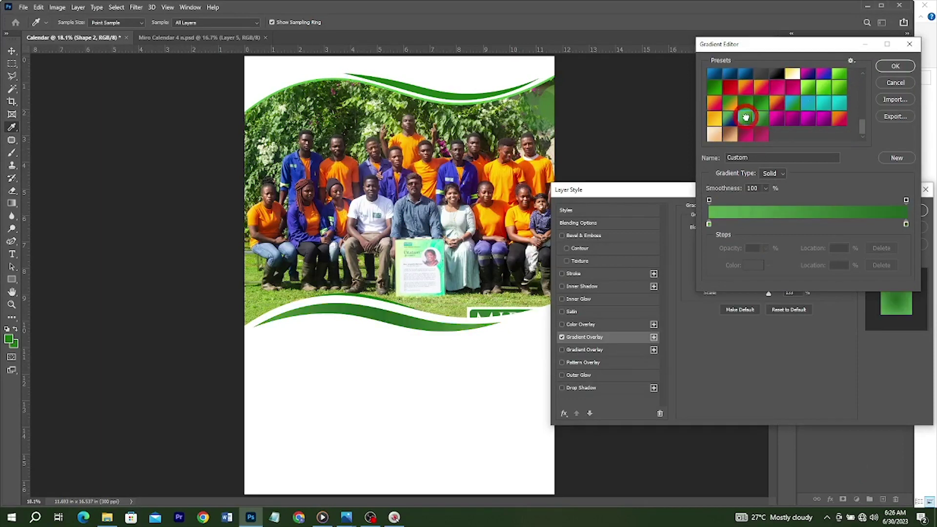
pyautogui.click(744, 117)
pyautogui.click(886, 66)
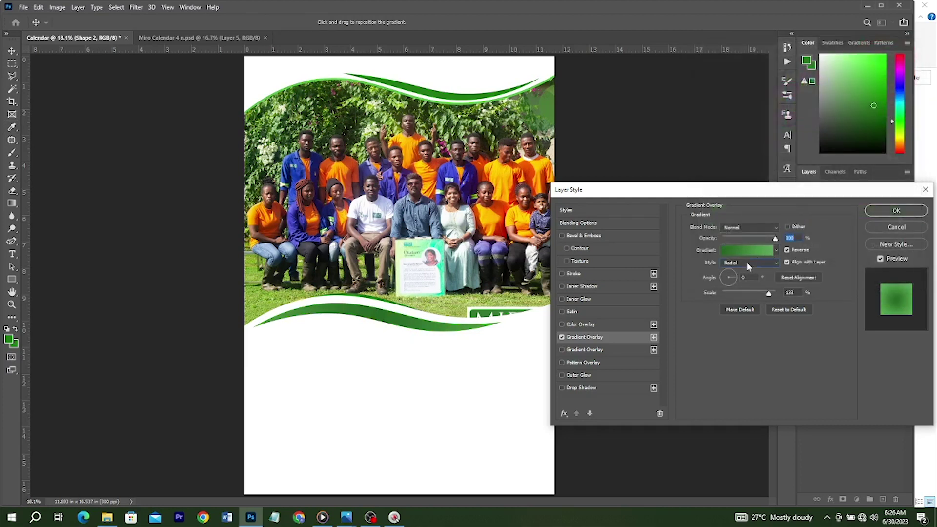
pyautogui.click(747, 263)
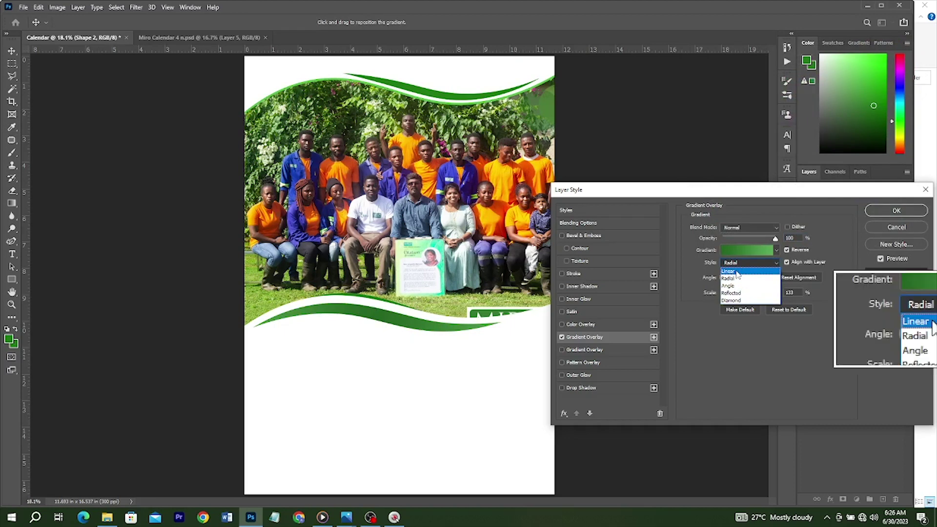
pyautogui.click(736, 274)
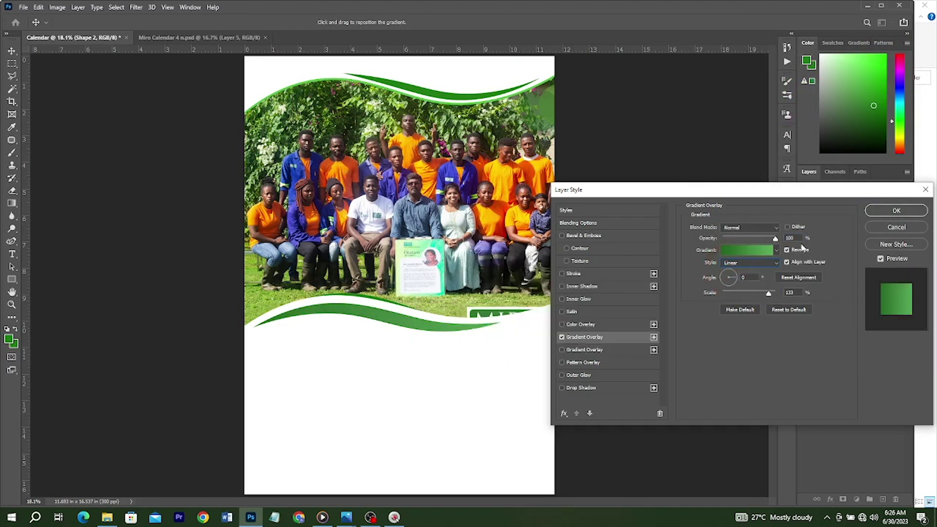
pyautogui.click(787, 250)
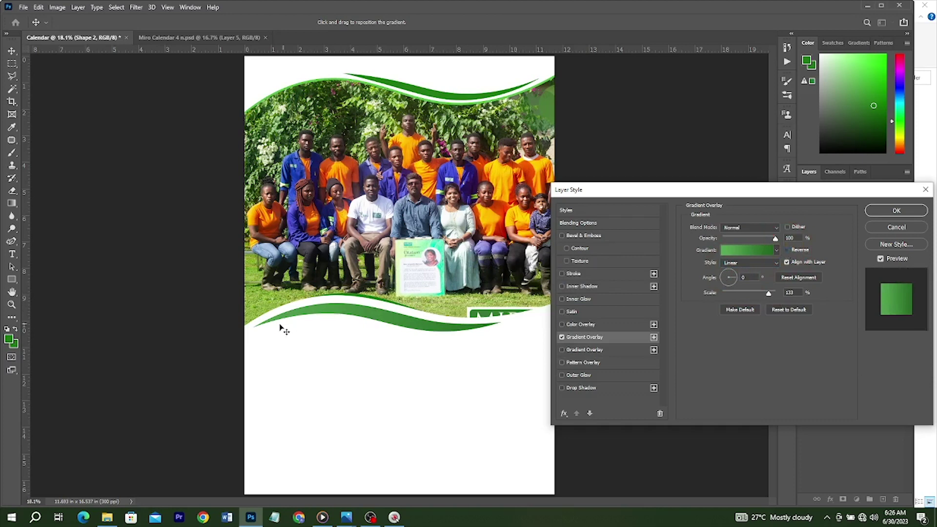
# Step: Switch to a brighter green gradient with its left stop set to dark green 1f7e02
pyautogui.click(754, 251)
pyautogui.scroll(-5, 800, 107)
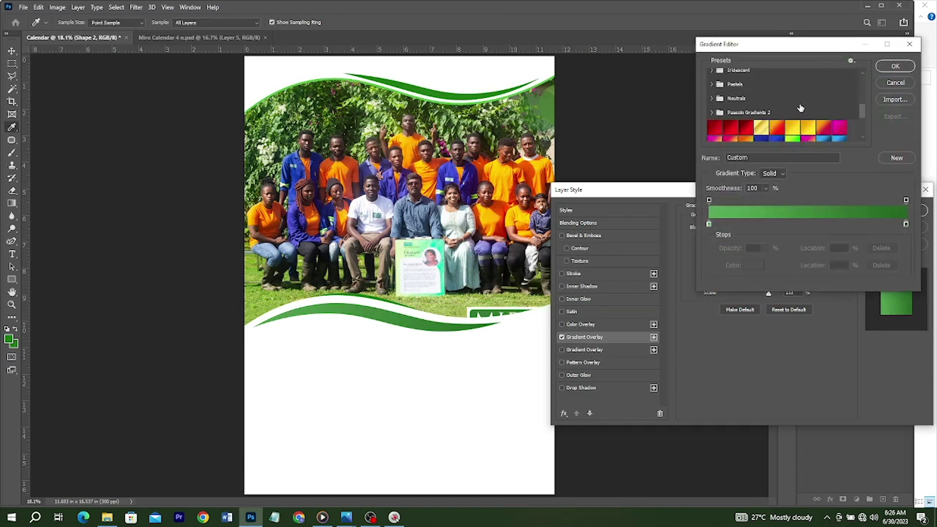
pyautogui.scroll(-5, 800, 107)
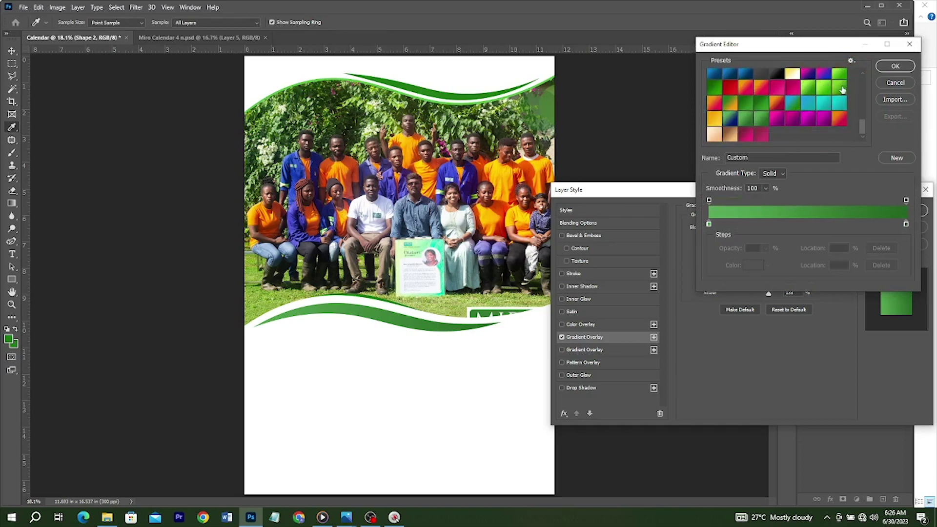
pyautogui.click(840, 88)
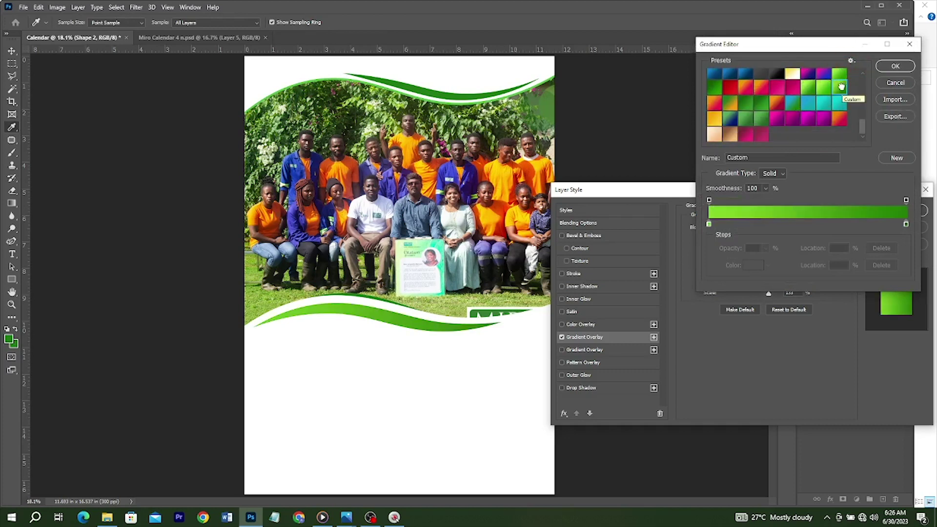
pyautogui.doubleClick(709, 225)
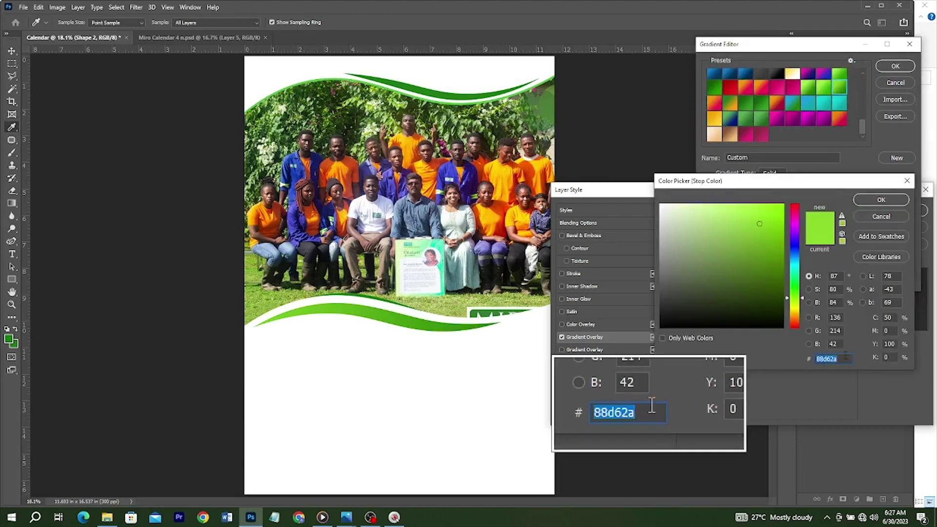
pyautogui.write('1f7e02')
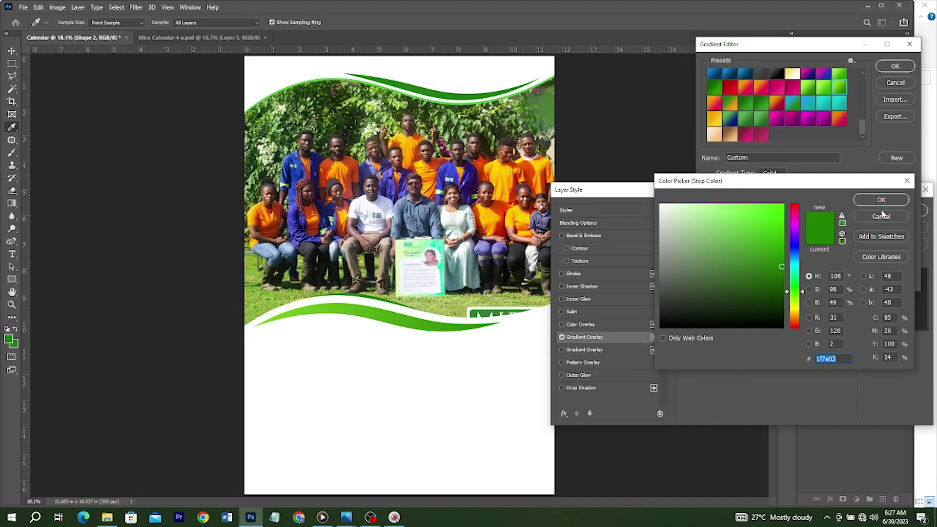
pyautogui.click(881, 215)
pyautogui.click(905, 65)
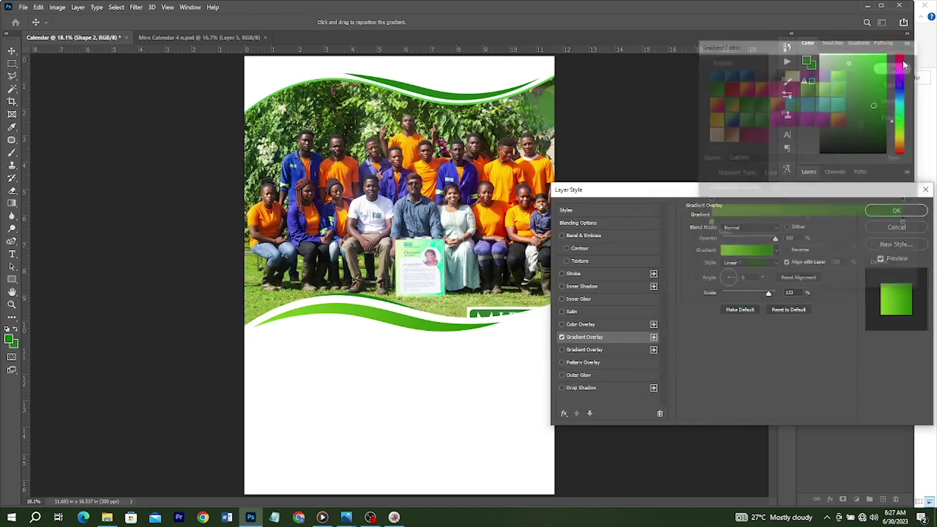
# Step: Add a Drop Shadow at 25% opacity and apply the layer style
pyautogui.click(593, 386)
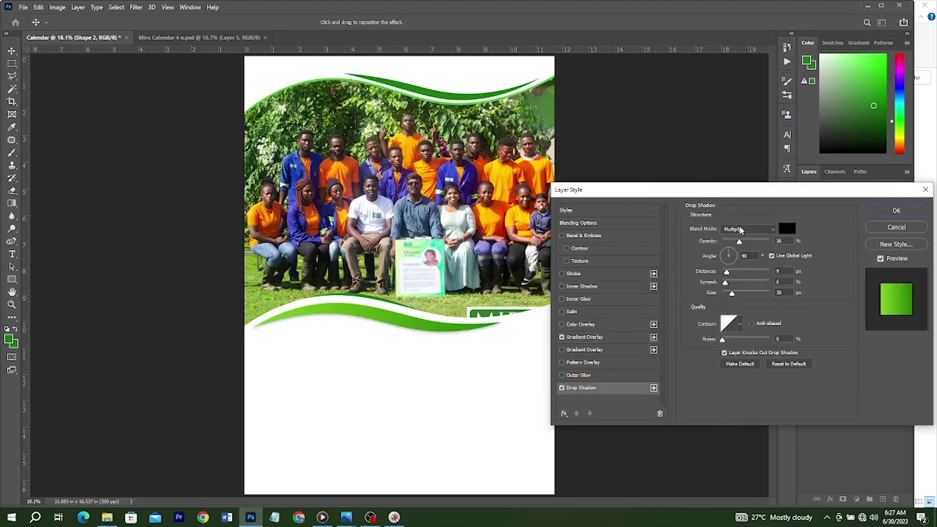
pyautogui.moveTo(739, 241); pyautogui.dragTo(733, 241)
pyautogui.click(885, 212)
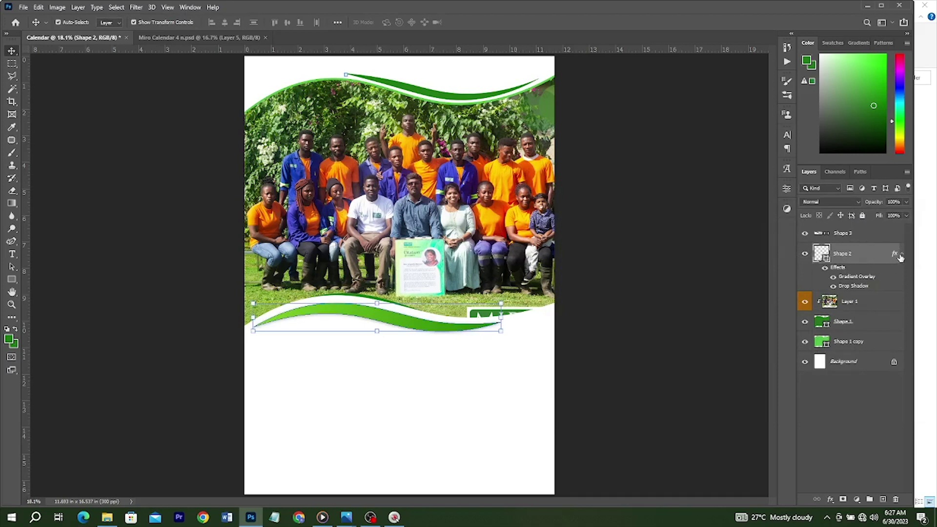
# Step: Copy Shape 2's gradient overlay and drop shadow style and paste it onto Shape 3
pyautogui.rightClick(882, 261)
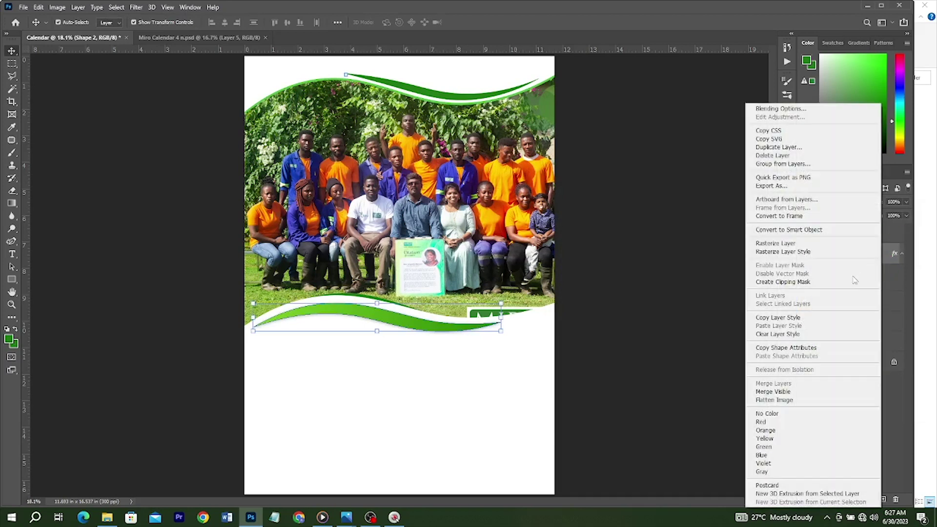
pyautogui.click(807, 319)
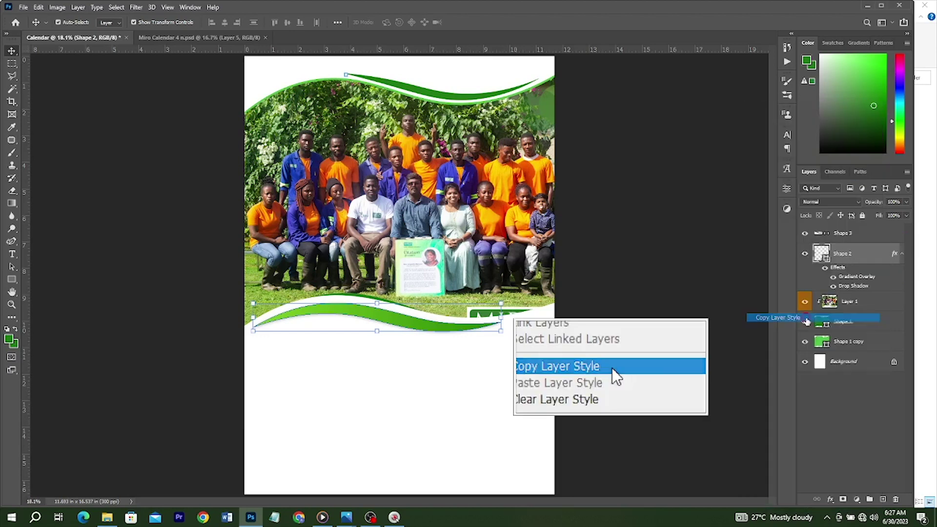
pyautogui.click(864, 232)
pyautogui.rightClick(845, 233)
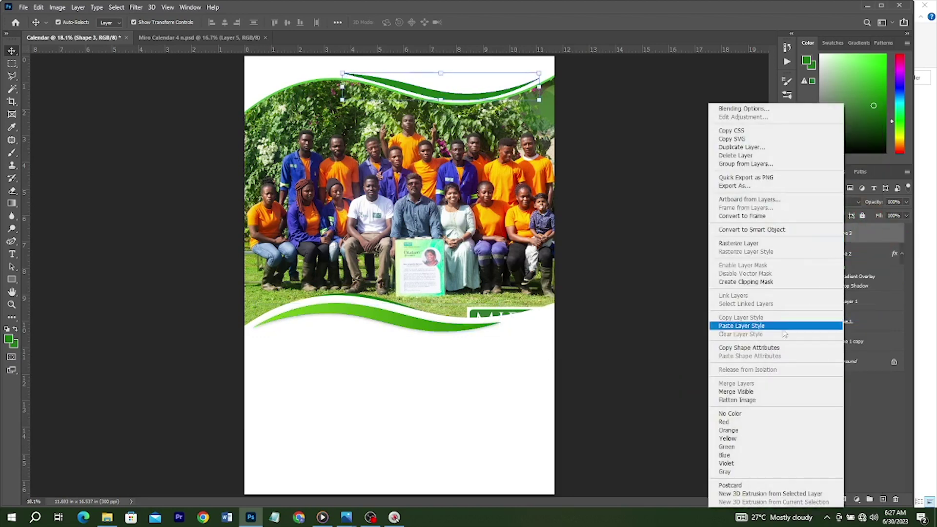
pyautogui.click(757, 326)
pyautogui.click(629, 129)
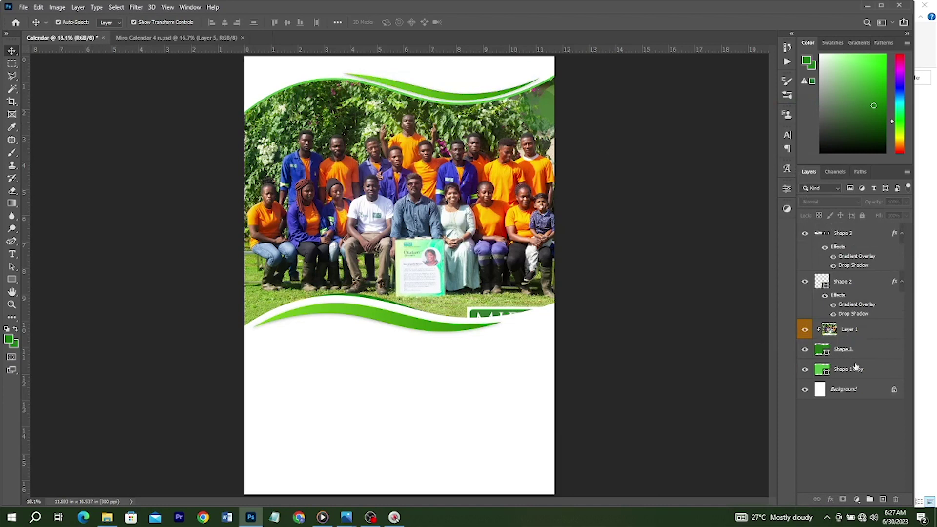
pyautogui.click(850, 388)
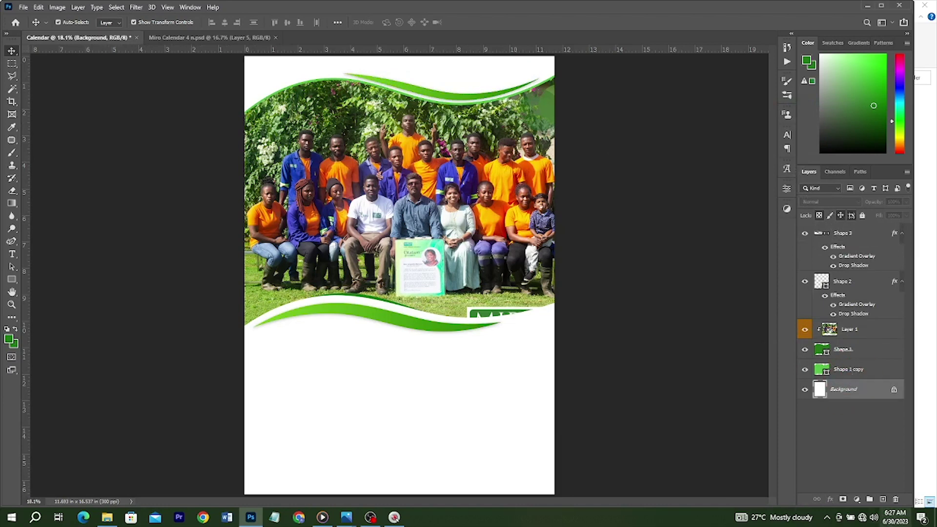
# Step: Add a new empty layer, select a rectangle over the top band and sample the wave's pale green
pyautogui.click(887, 499)
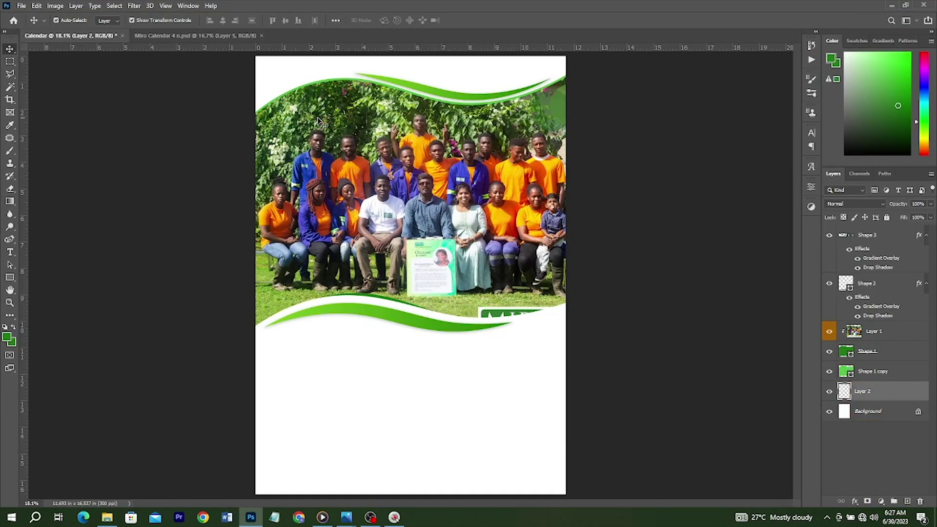
pyautogui.click(10, 61)
pyautogui.click(68, 62)
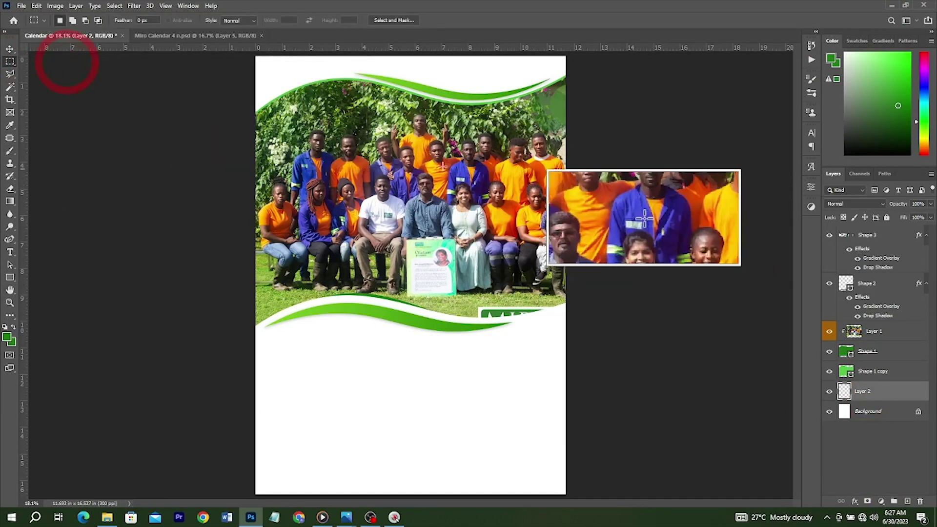
pyautogui.moveTo(242, 55); pyautogui.dragTo(633, 183)
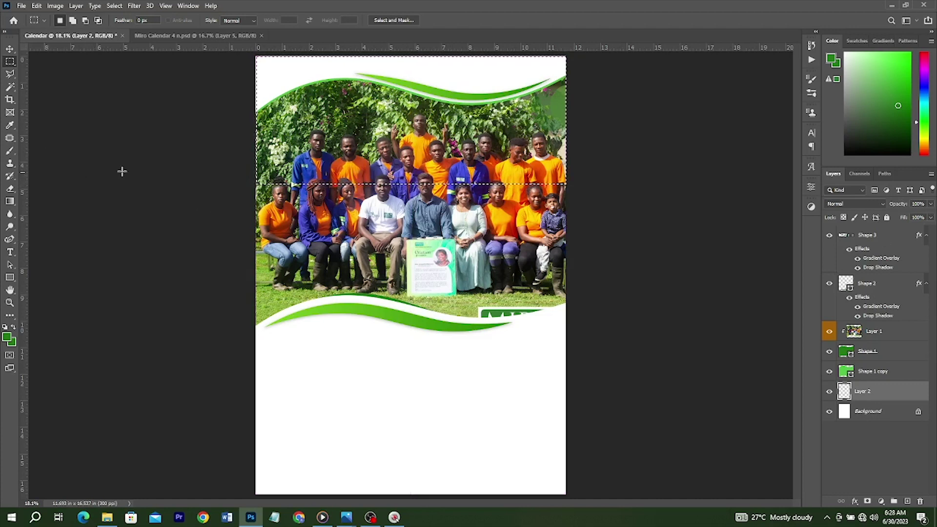
pyautogui.press('i')
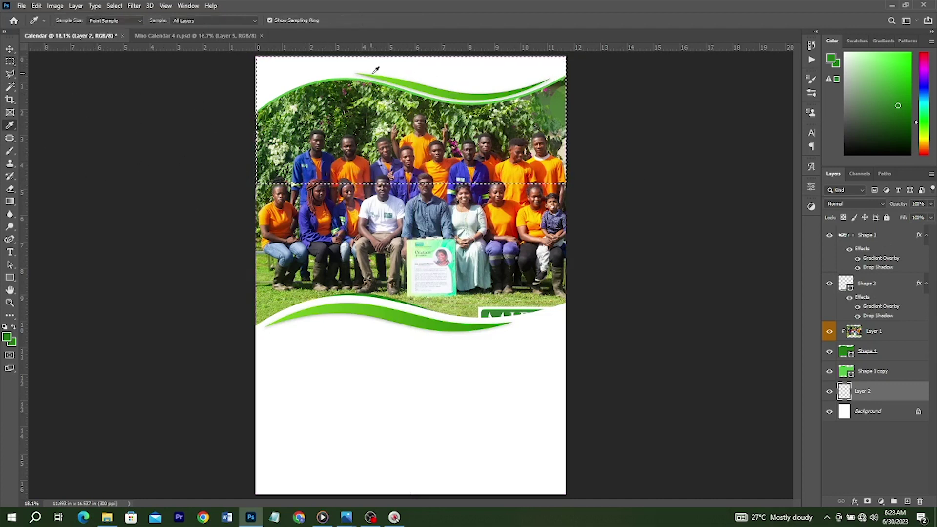
pyautogui.click(394, 75)
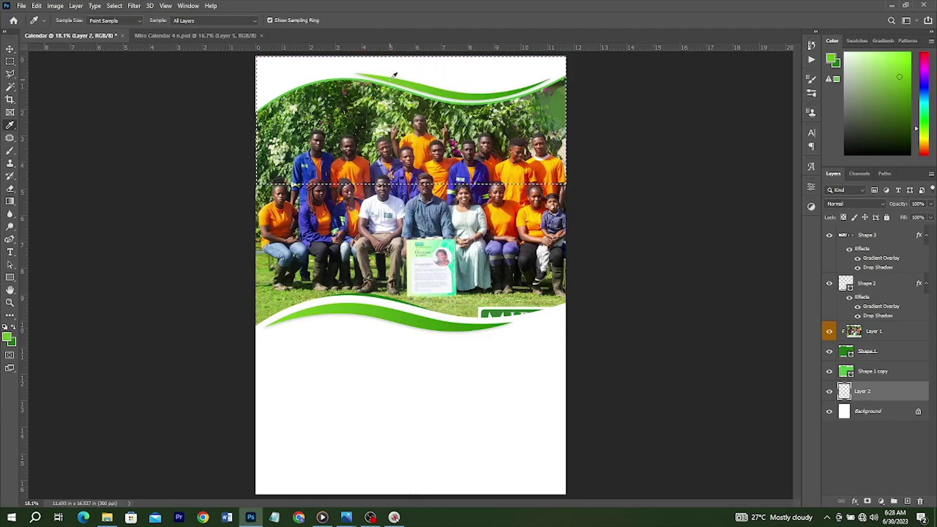
# Step: Try painting a pale green wash with an 1100 px Soft Round brush, then undo it
pyautogui.press('b')
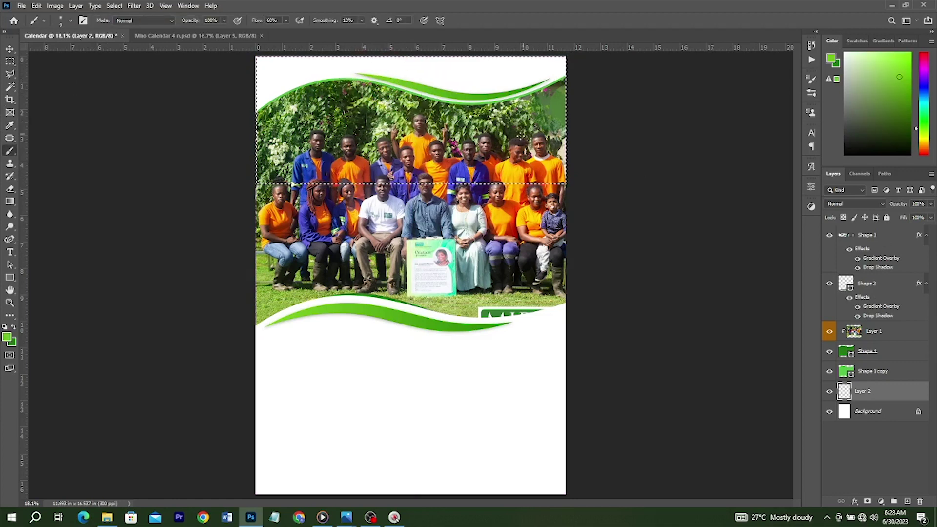
pyautogui.press(']')
pyautogui.press(']')
pyautogui.press(']')
pyautogui.press(']')
pyautogui.press(']')
pyautogui.press(']')
pyautogui.press(']')
pyautogui.press(']')
pyautogui.rightClick(436, 145)
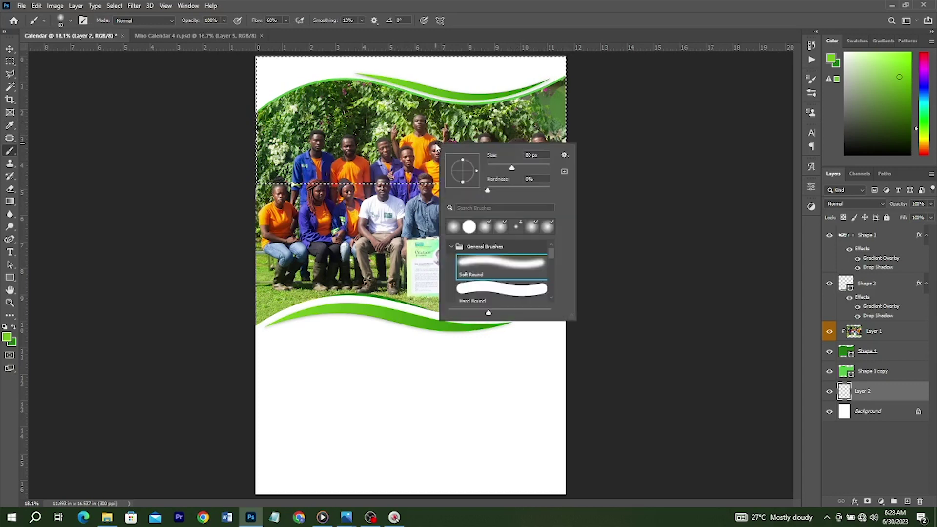
pyautogui.click(489, 263)
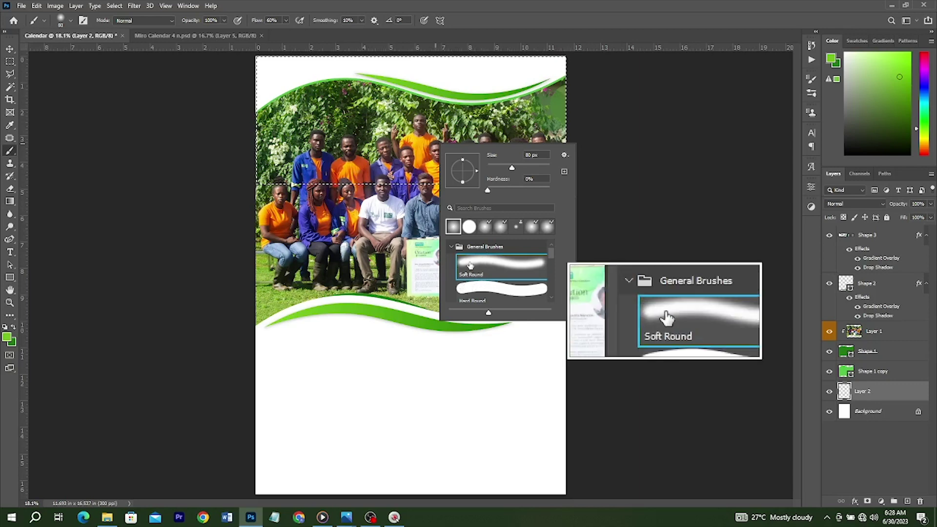
pyautogui.moveTo(510, 166); pyautogui.dragTo(528, 167)
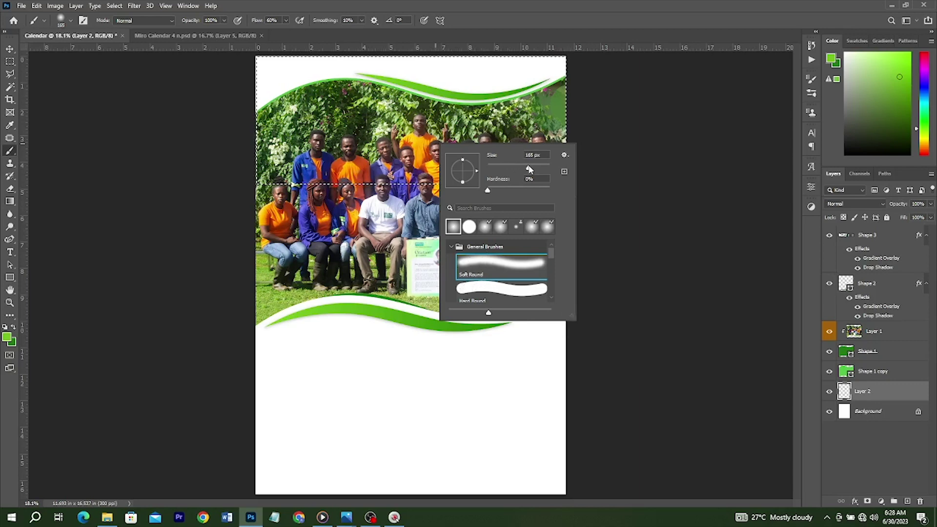
pyautogui.write('900')
pyautogui.press('Return')
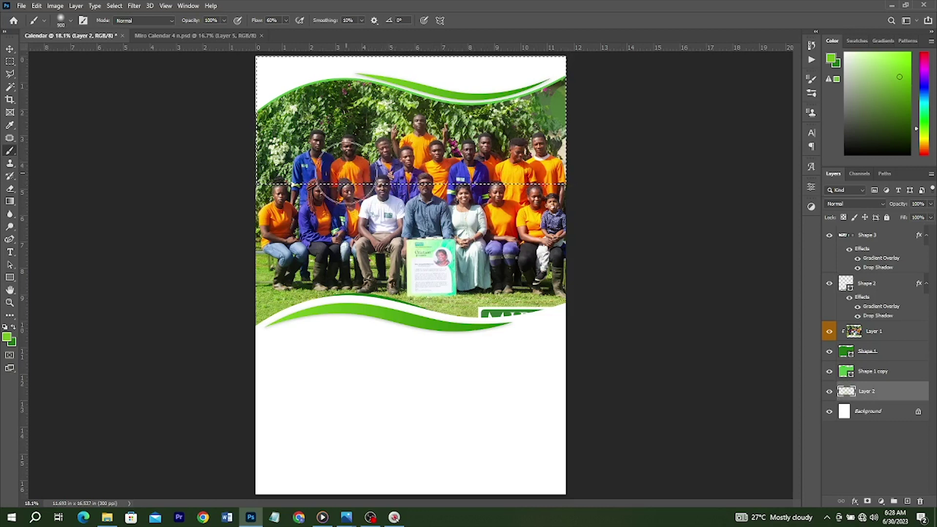
pyautogui.press(']')
pyautogui.press(']')
pyautogui.press(']')
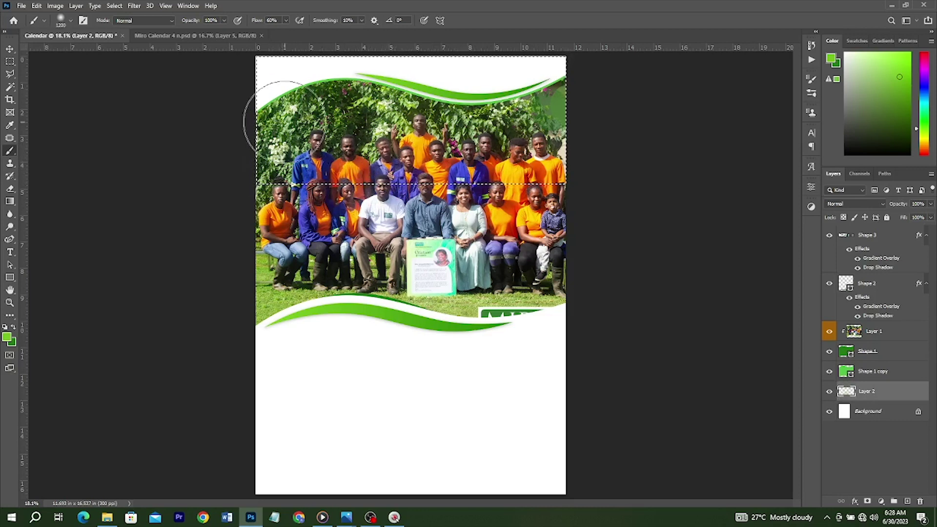
pyautogui.moveTo(606, 158)
pyautogui.mouseDown()
pyautogui.moveTo(350, 139)
pyautogui.moveTo(585, 138)
pyautogui.mouseUp()
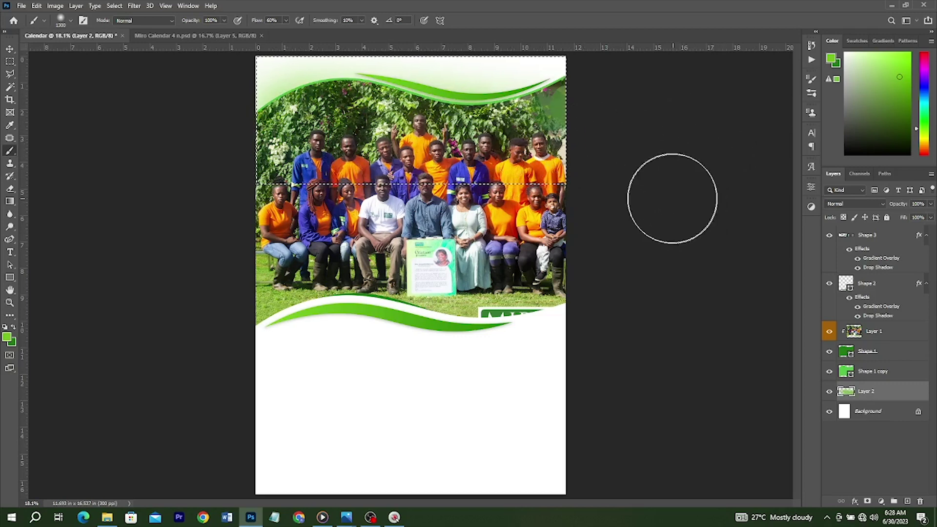
pyautogui.hotkey('ctrl', 'z')
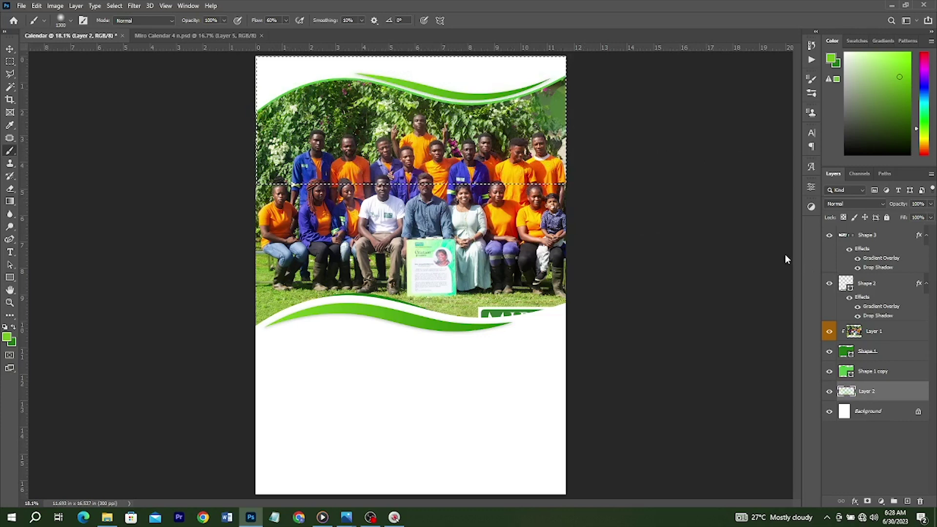
# Step: Fill the top band with the Basics Foreground to Transparent green gradient, redrawing it until it fits
pyautogui.click(14, 202)
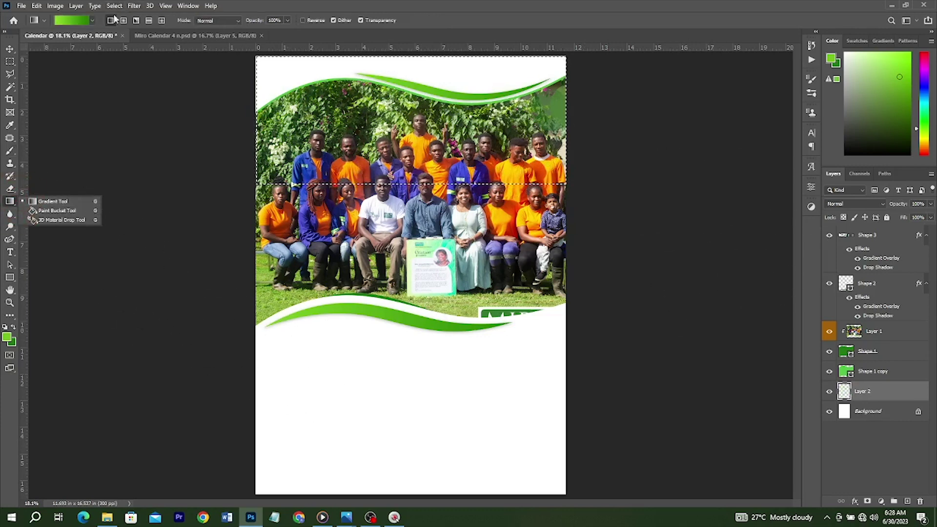
pyautogui.click(93, 21)
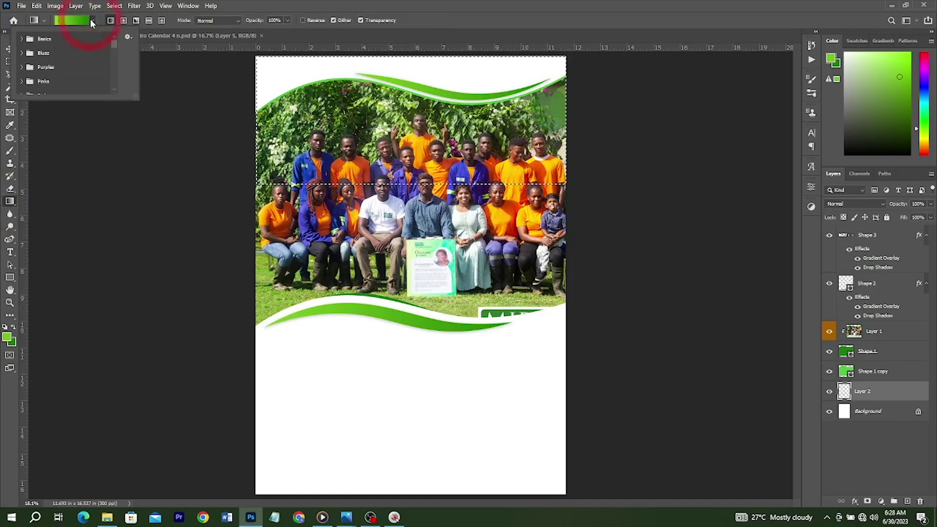
pyautogui.click(22, 39)
pyautogui.click(48, 54)
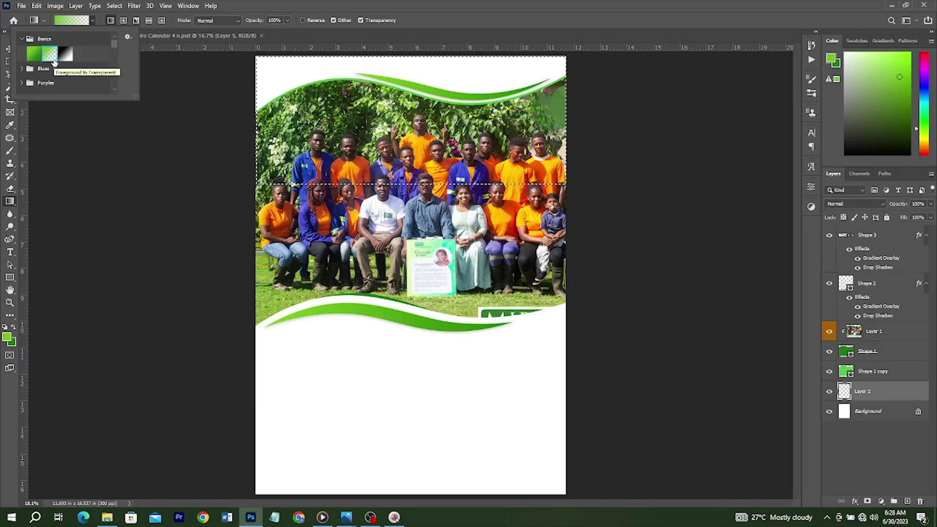
pyautogui.moveTo(422, 184); pyautogui.dragTo(416, 101)
pyautogui.hotkey('ctrl', 'z')
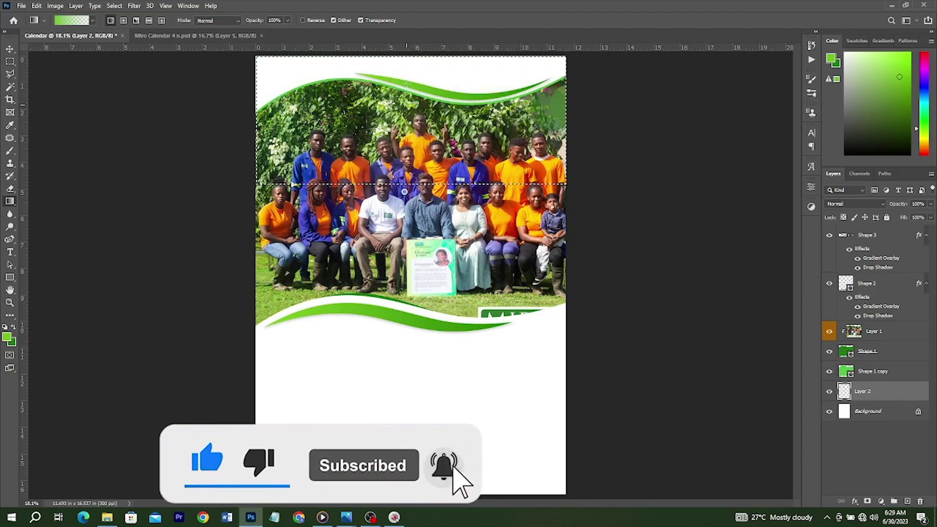
pyautogui.moveTo(406, 87); pyautogui.dragTo(406, 67)
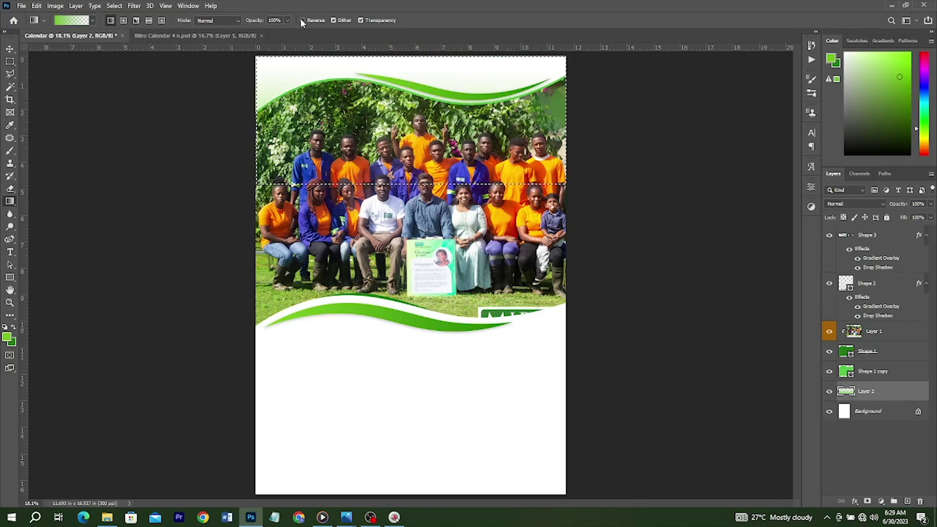
pyautogui.hotkey('ctrl', 'z')
pyautogui.click(417, 33)
pyautogui.moveTo(417, 33); pyautogui.dragTo(414, 39)
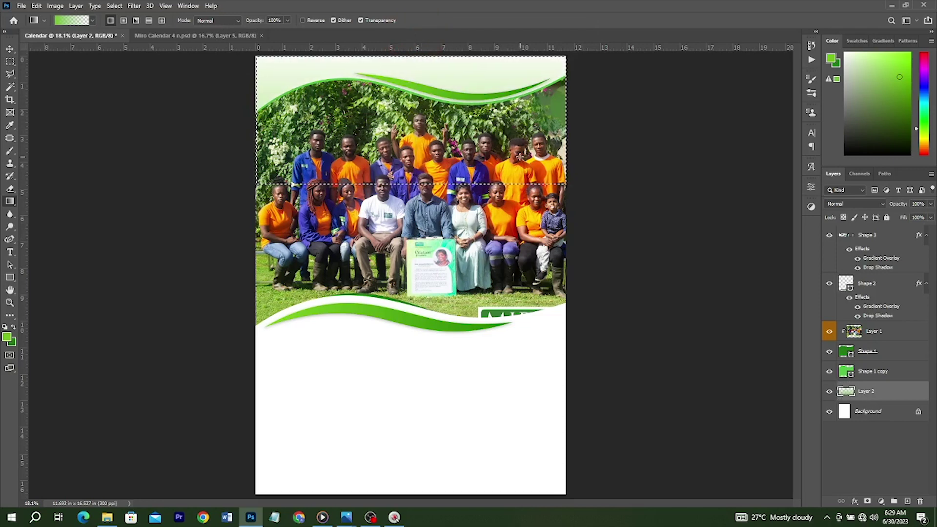
pyautogui.click(120, 6)
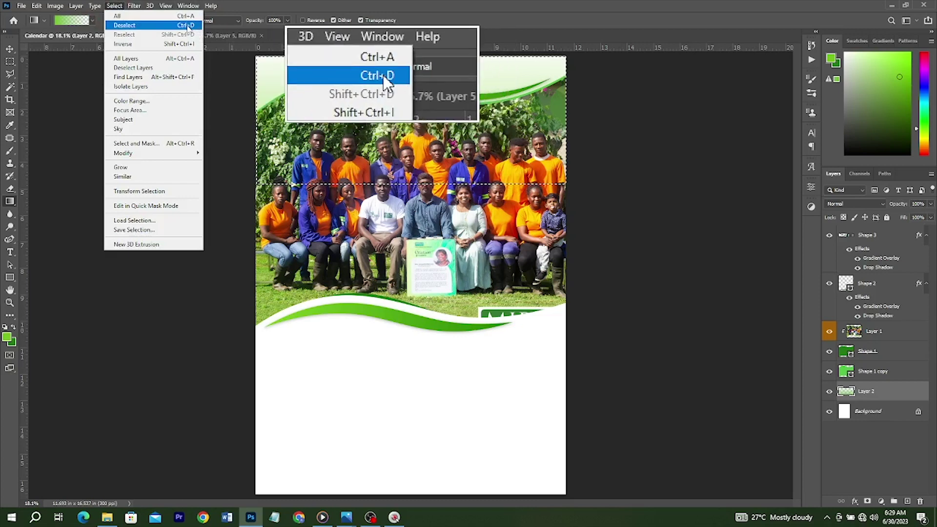
# Step: Paste the MIRO logo and title layers and place them below the photo
pyautogui.click(186, 26)
pyautogui.press('v')
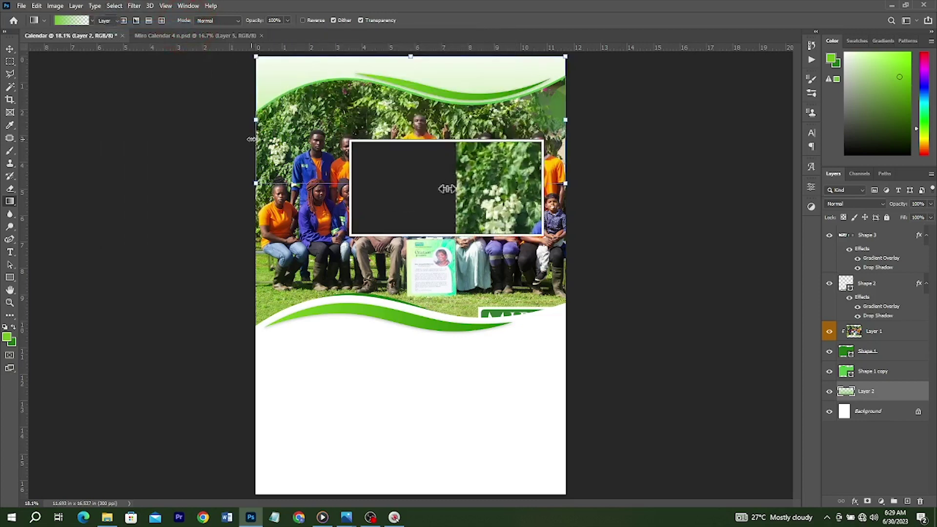
pyautogui.hotkey('ctrl', 'v')
pyautogui.moveTo(503, 295); pyautogui.dragTo(510, 316)
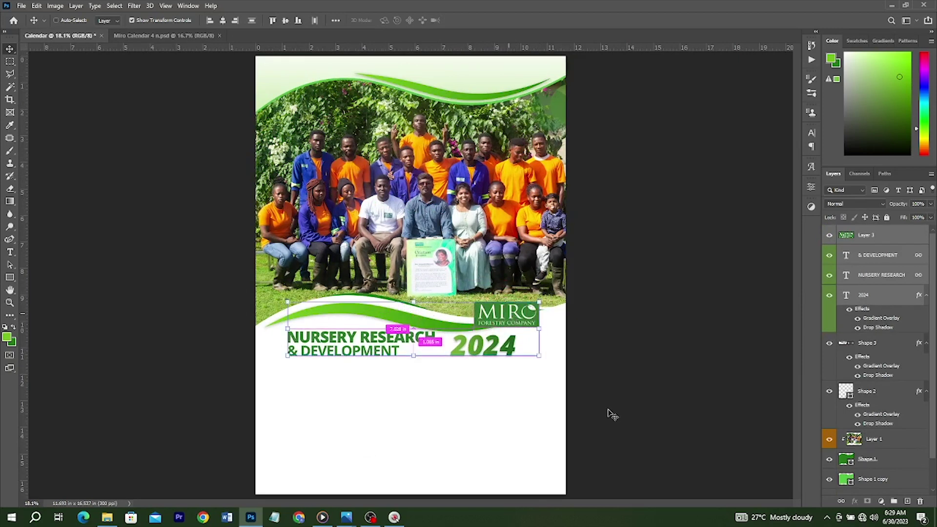
# Step: Scale the group photo and header wave shapes together to about 98%
pyautogui.moveTo(621, 412); pyautogui.dragTo(294, 183)
pyautogui.keyDown('ctrl'); pyautogui.moveTo(260, 123); pyautogui.dragTo(255, 64); pyautogui.keyUp('ctrl')
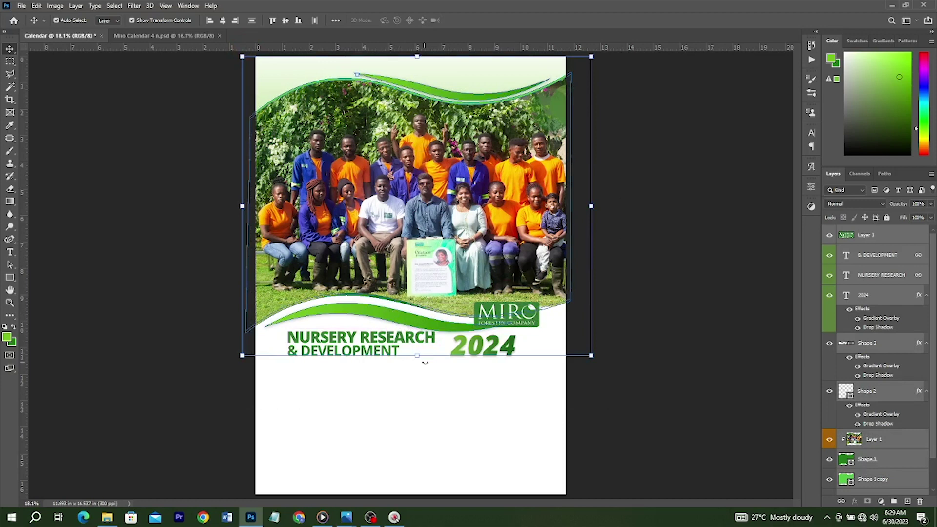
pyautogui.moveTo(425, 362); pyautogui.dragTo(426, 346)
pyautogui.hotkey('ctrl', 'z')
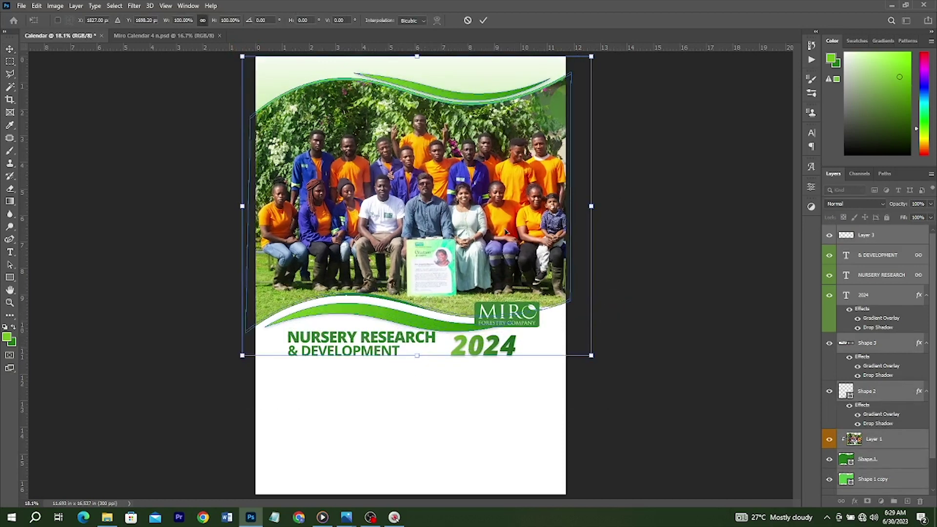
pyautogui.press('Return')
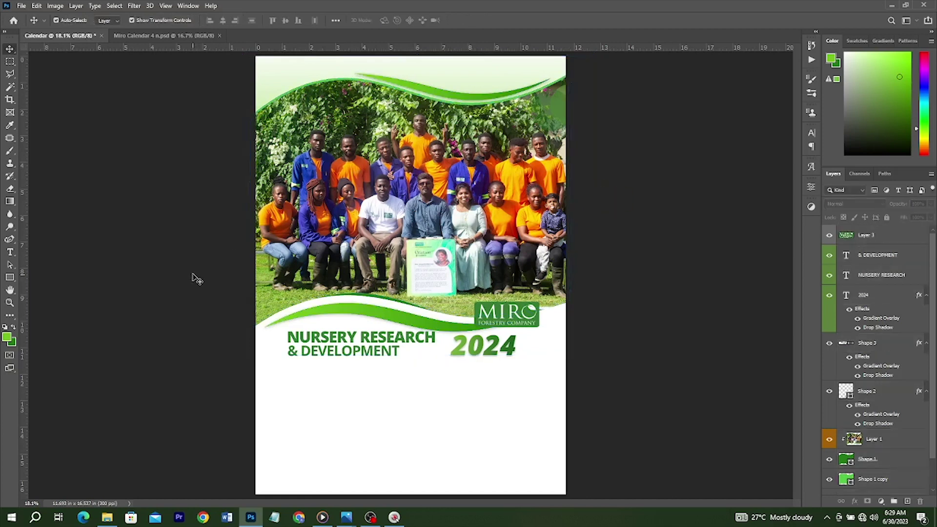
pyautogui.moveTo(217, 255); pyautogui.dragTo(366, 309)
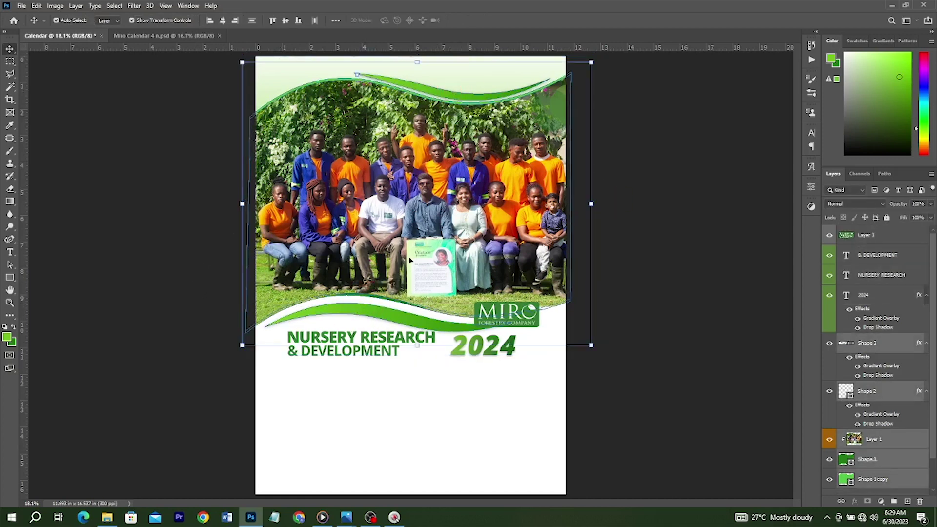
pyautogui.moveTo(412, 347); pyautogui.dragTo(412, 328)
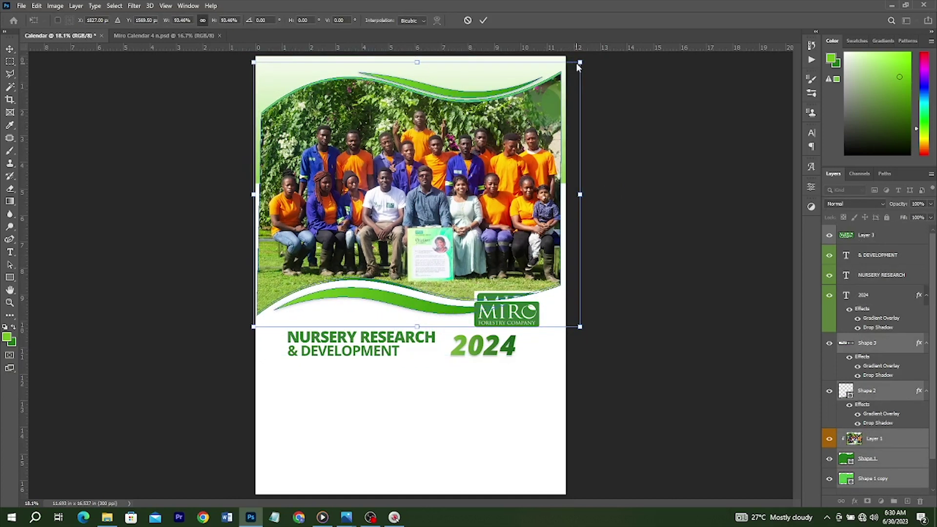
pyautogui.moveTo(579, 61); pyautogui.dragTo(588, 56)
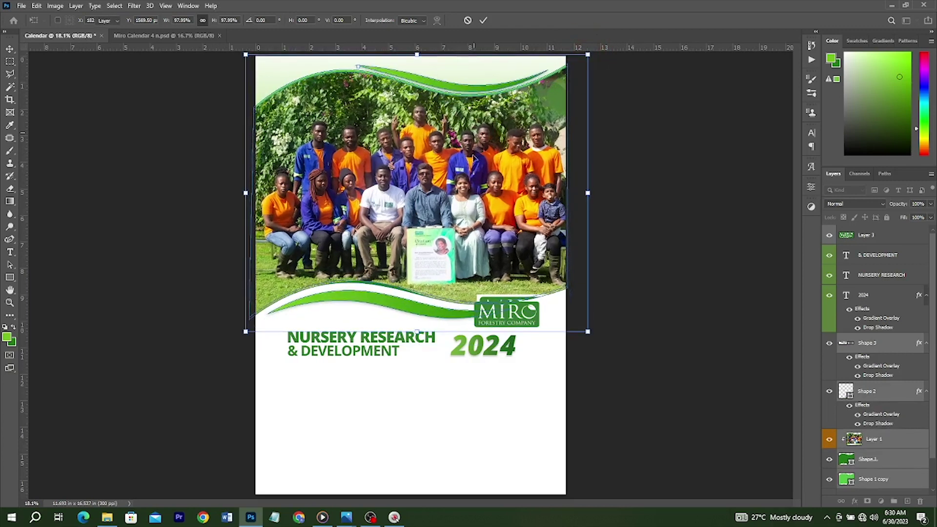
pyautogui.press('Return')
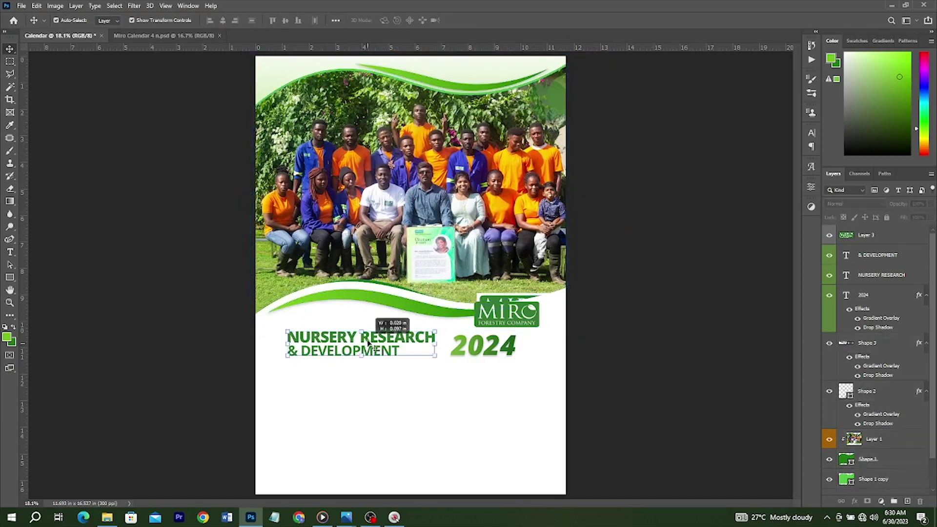
pyautogui.click(372, 344)
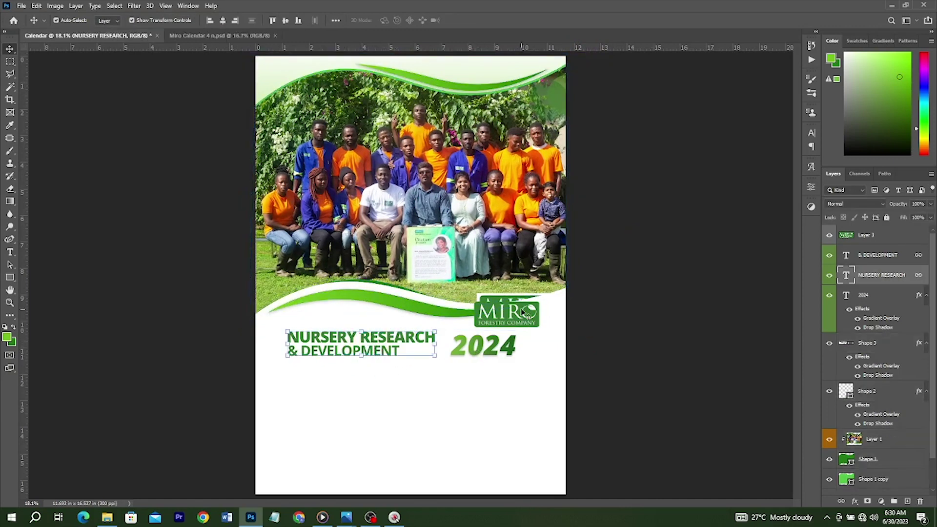
pyautogui.click(196, 35)
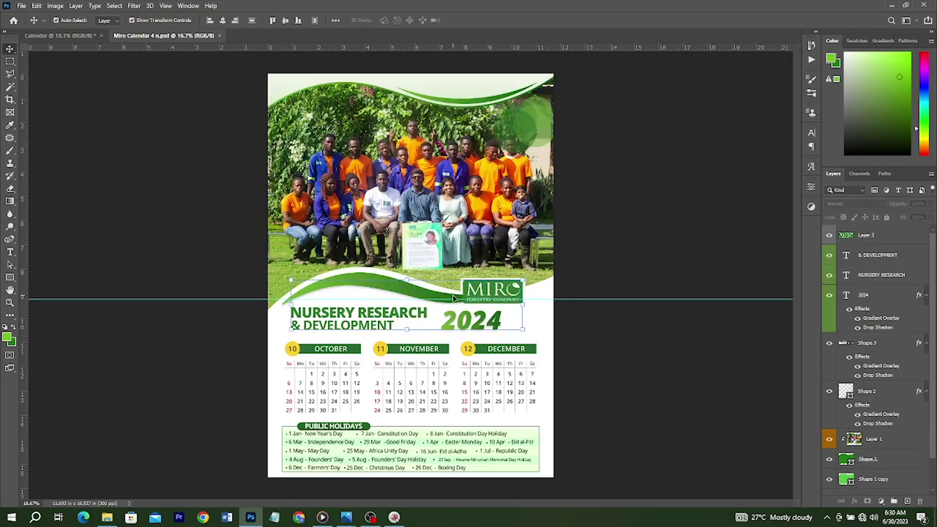
# Step: Review the Miro Calendar 4 n.psd reference, then open the .ai calendar file from the project folder
pyautogui.scroll(2, 397, 353)
pyautogui.scroll(-1, 328, 351)
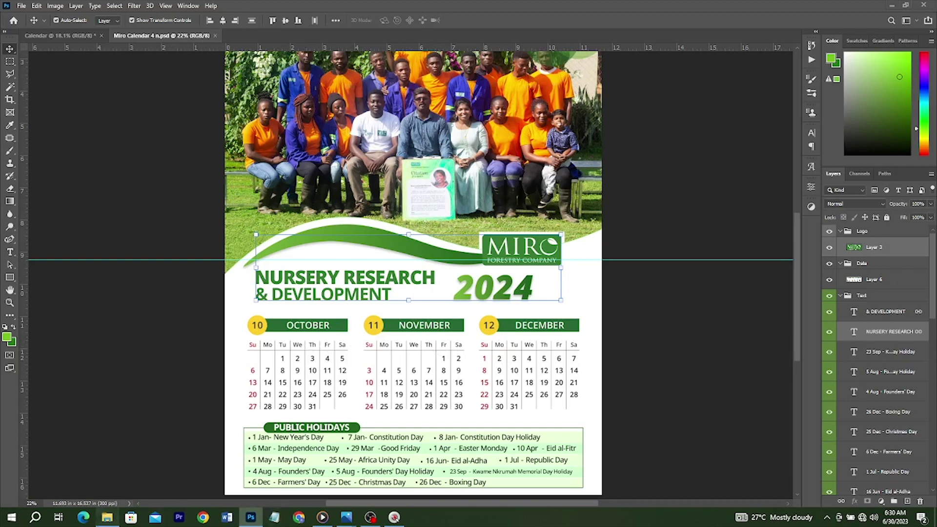
pyautogui.click(108, 516)
pyautogui.doubleClick(201, 116)
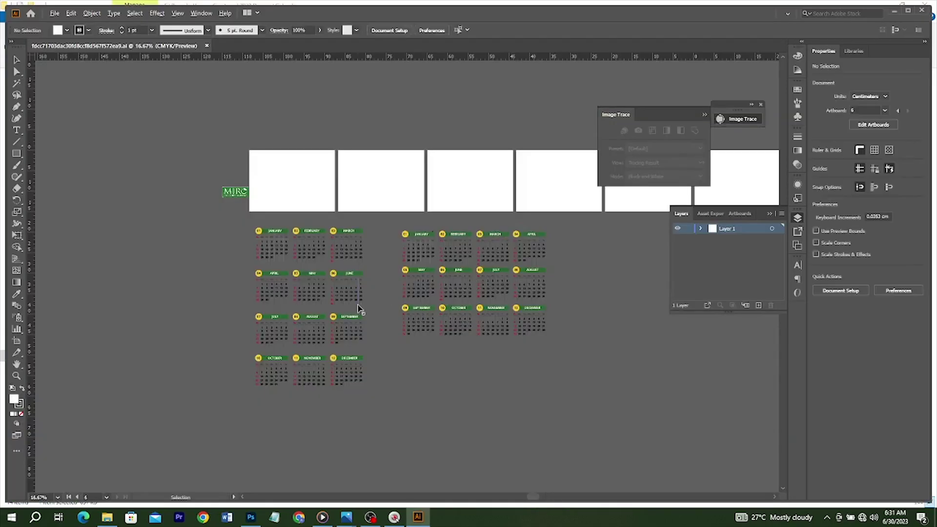
pyautogui.scroll(3, 358, 308)
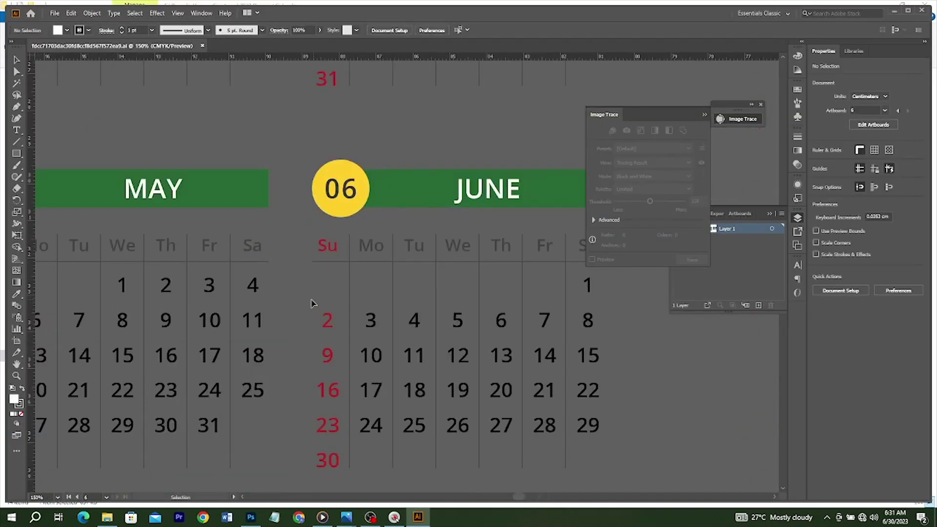
pyautogui.scroll(-2, 307, 172)
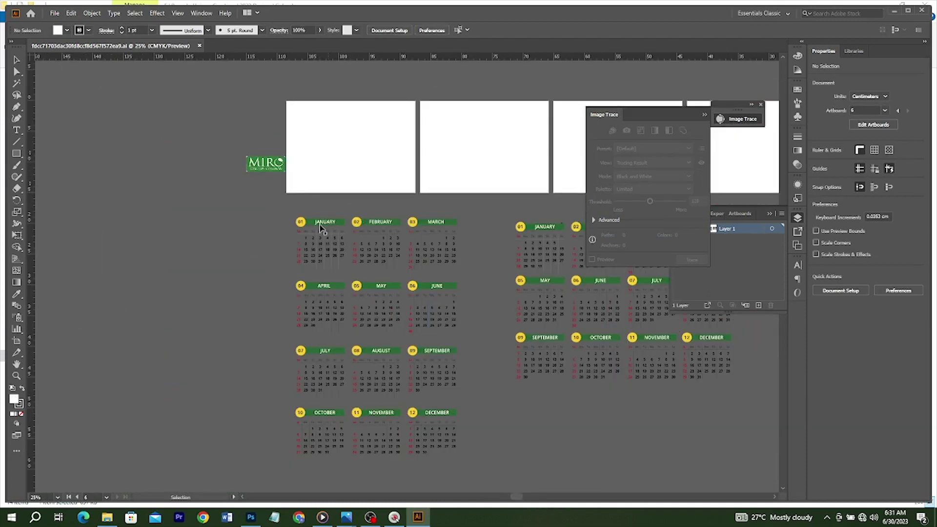
pyautogui.scroll(4, 339, 205)
pyautogui.scroll(2, 339, 205)
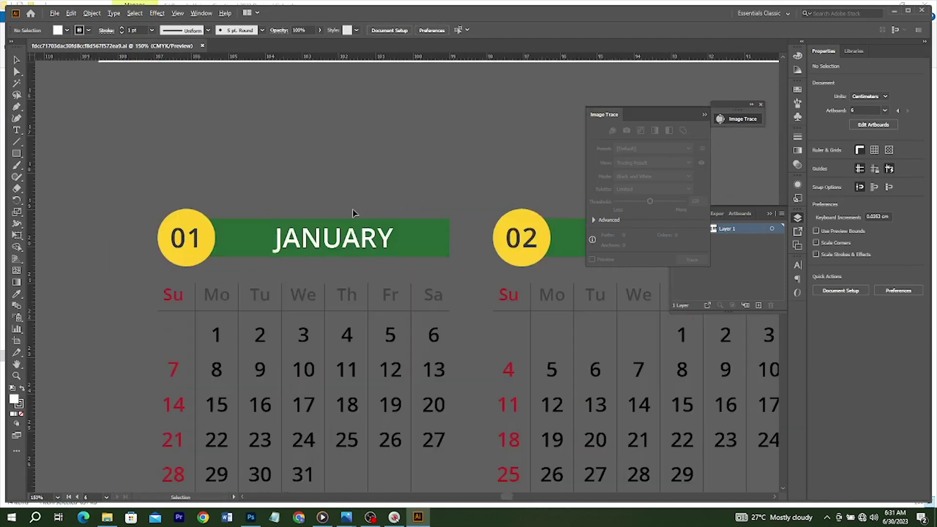
pyautogui.click(418, 237)
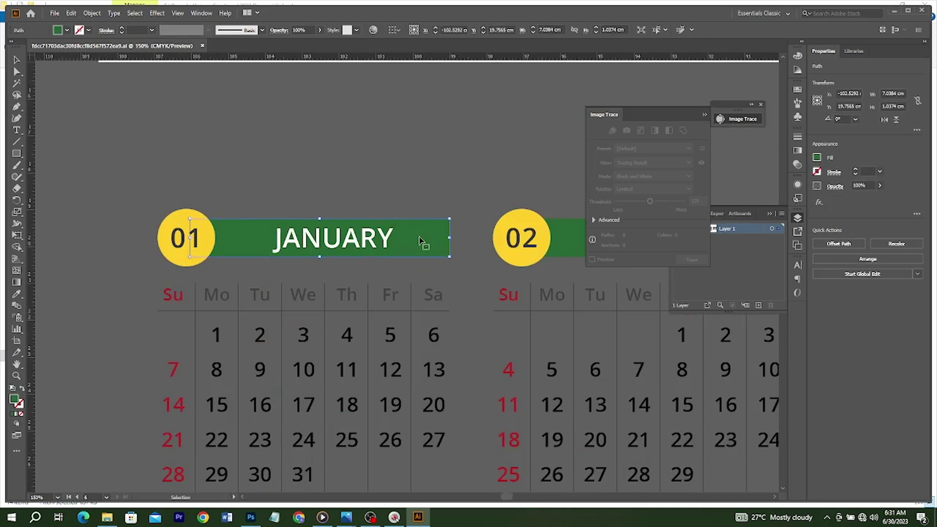
pyautogui.scroll(1, 259, 246)
pyautogui.click(168, 258)
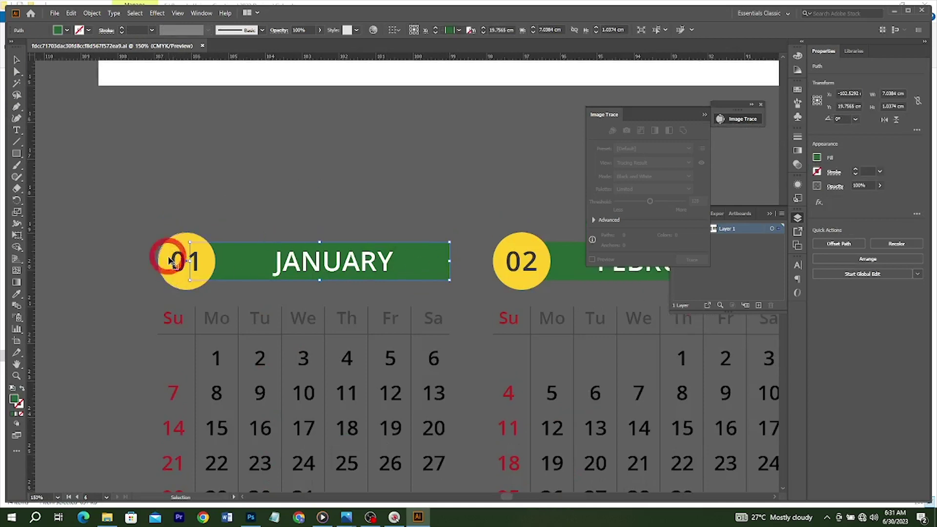
pyautogui.click(222, 363)
pyautogui.click(222, 363)
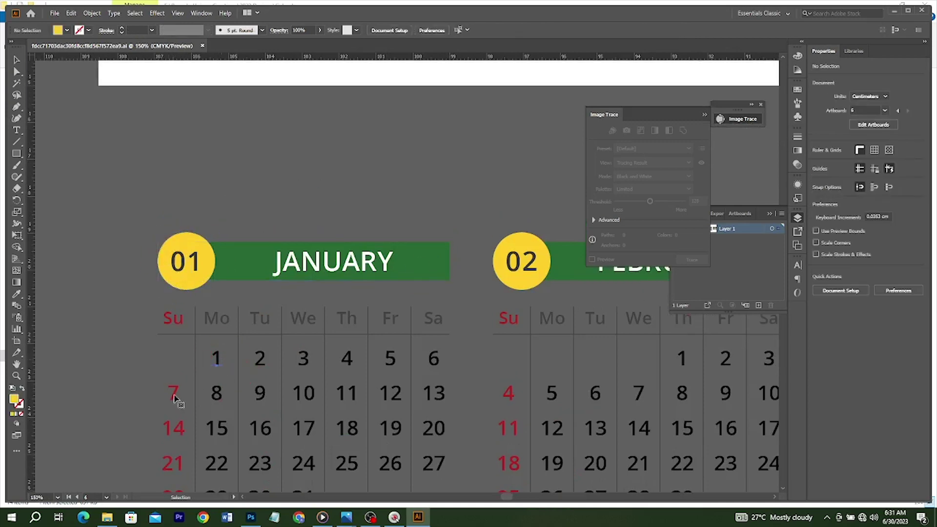
pyautogui.click(481, 328)
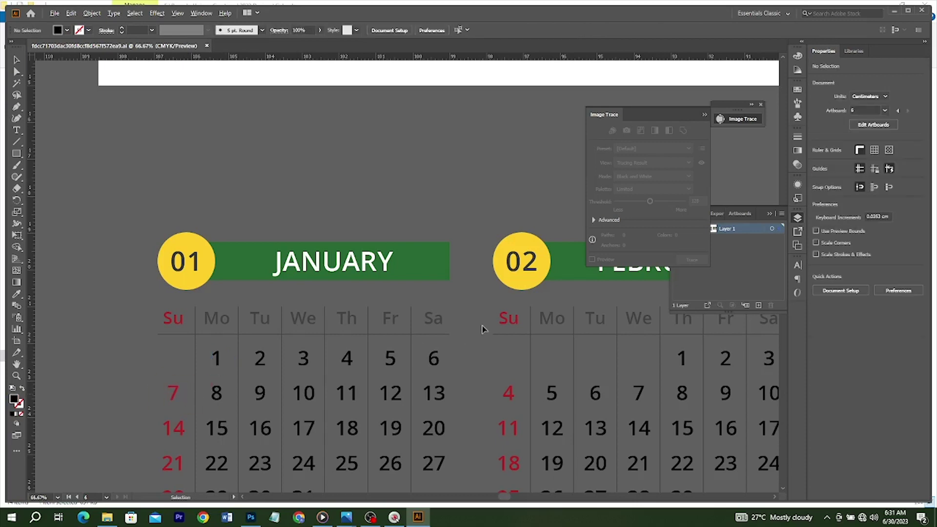
pyautogui.scroll(-2, 481, 329)
pyautogui.scroll(-3, 481, 328)
pyautogui.hscroll(3, 395, 288)
pyautogui.scroll(-1, 395, 288)
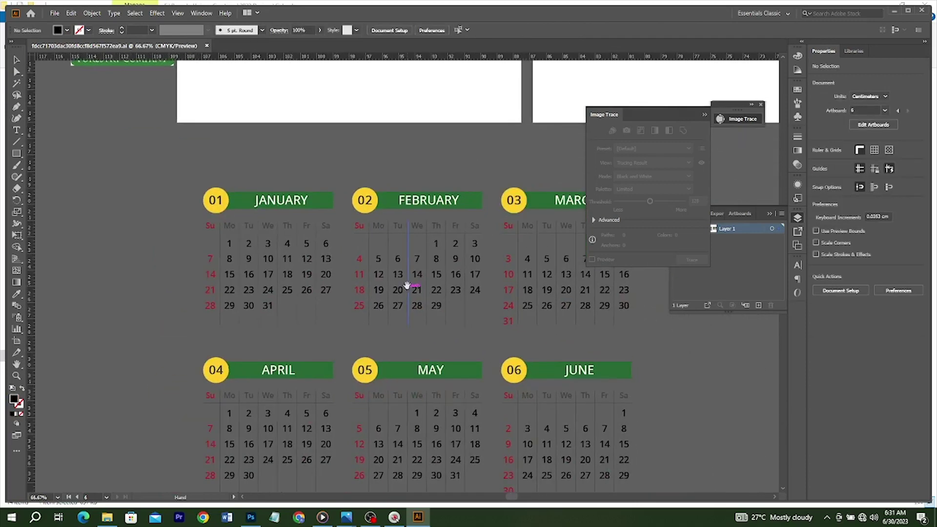
pyautogui.scroll(-2, 394, 289)
pyautogui.scroll(-3, 394, 289)
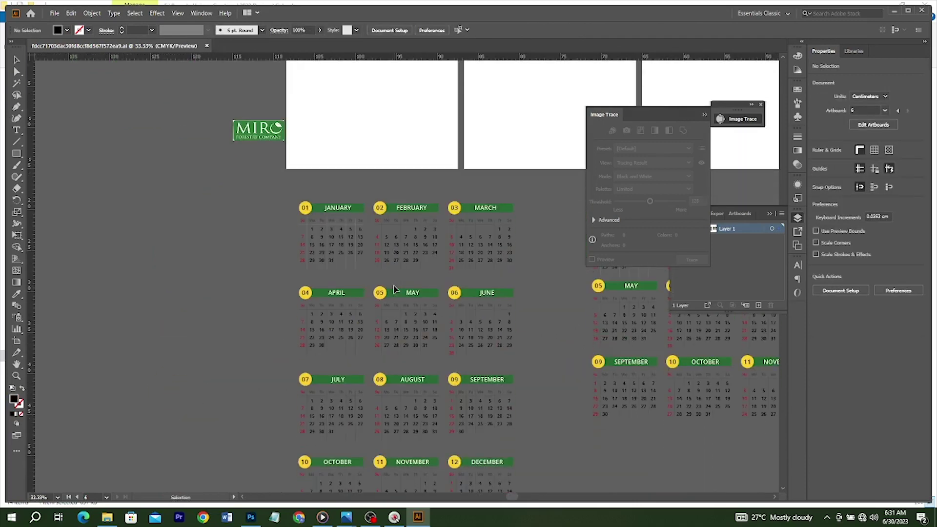
pyautogui.scroll(-4, 394, 289)
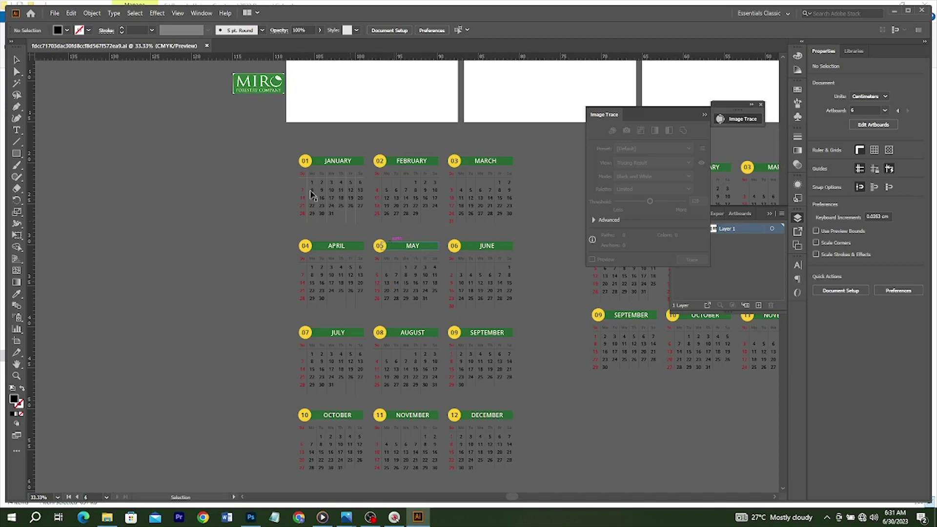
# Step: Select and copy the January–March calendar row in Illustrator, then return to Photoshop
pyautogui.moveTo(251, 148); pyautogui.dragTo(540, 224)
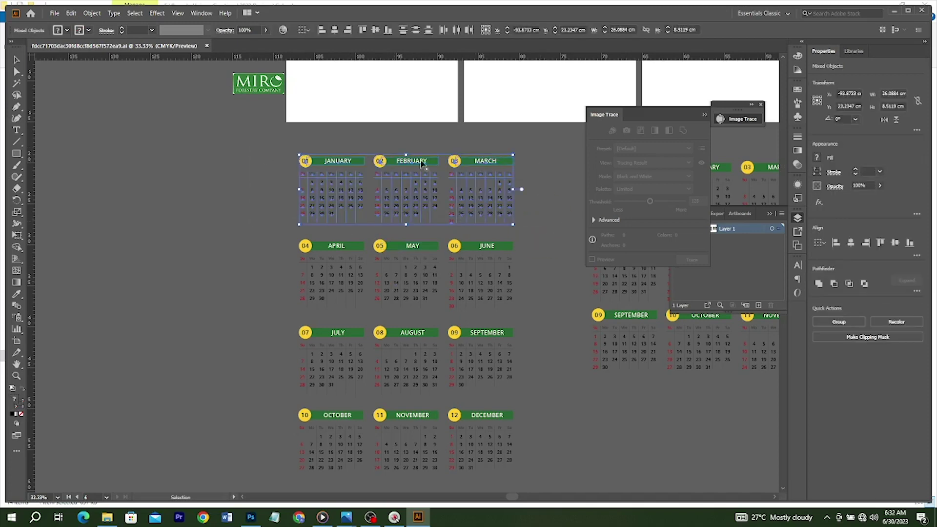
pyautogui.moveTo(475, 174); pyautogui.dragTo(263, 512)
pyautogui.click(250, 516)
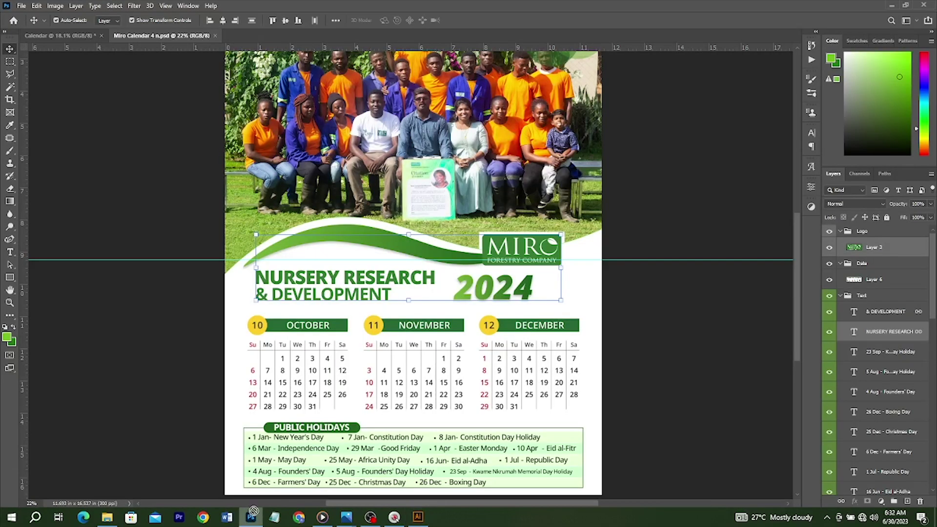
# Step: Paste the January–March row into the Calendar poster, commit it and nudge it slightly left
pyautogui.click(54, 37)
pyautogui.click(418, 396)
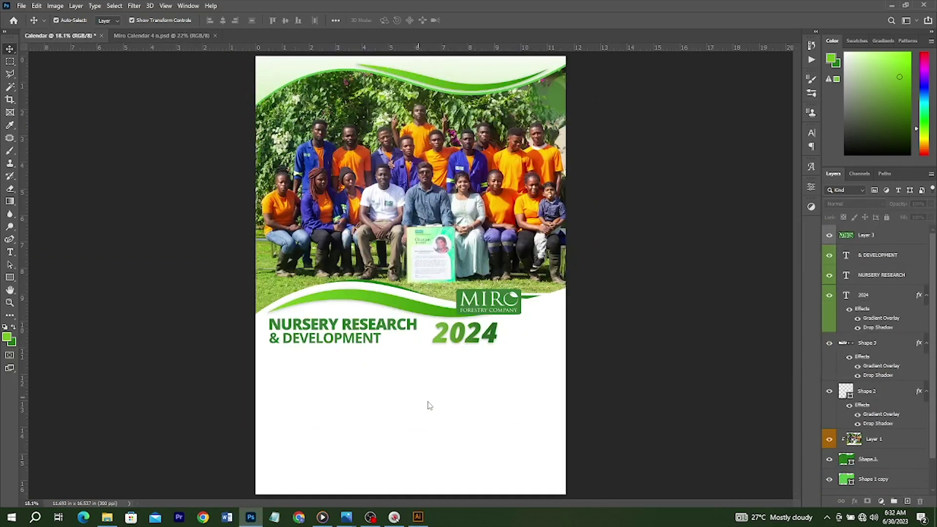
pyautogui.hotkey('ctrl', 'v')
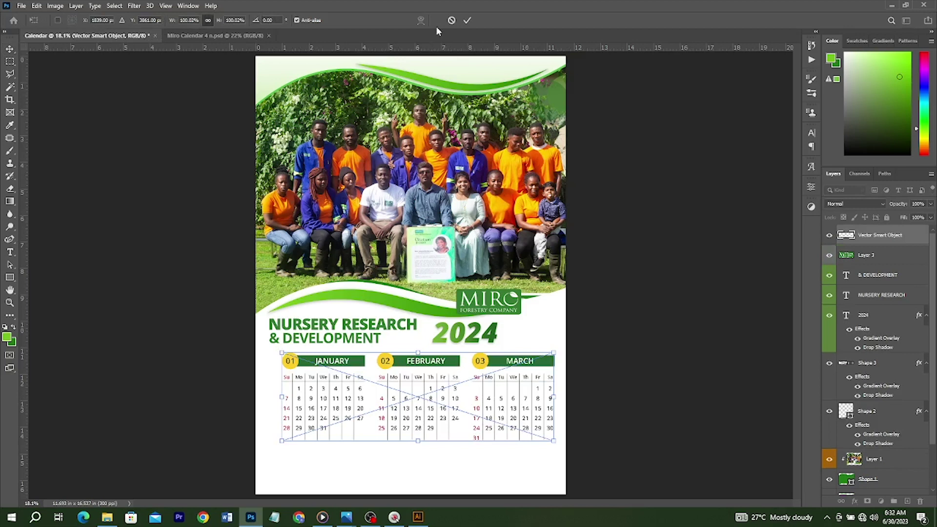
pyautogui.click(469, 21)
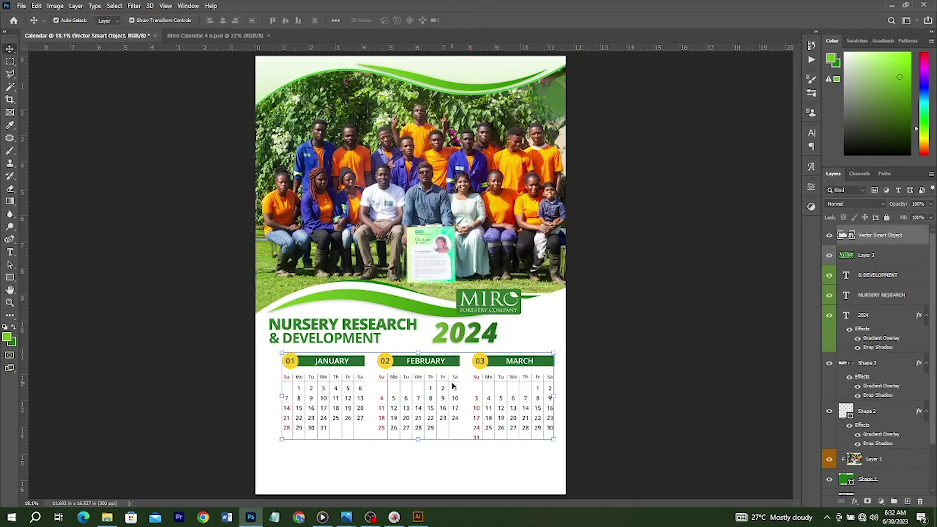
pyautogui.moveTo(432, 369); pyautogui.dragTo(423, 366)
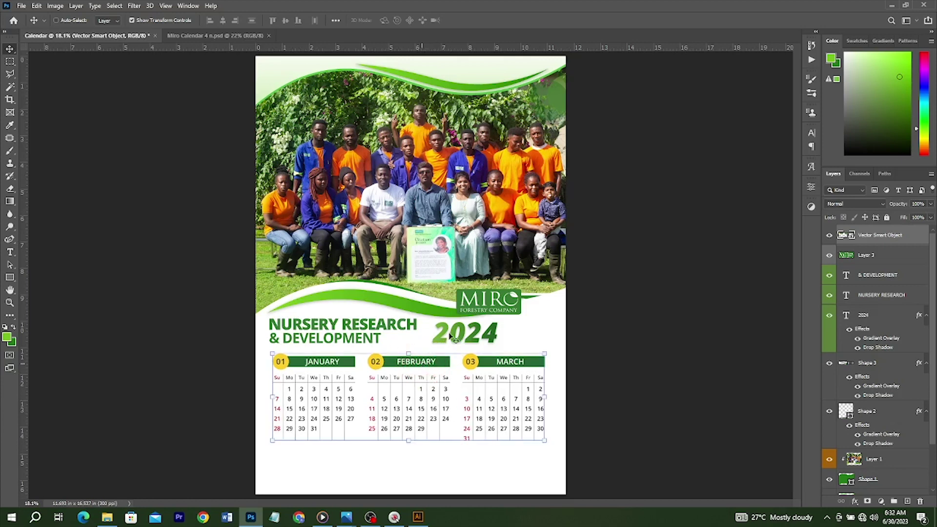
pyautogui.click(191, 32)
pyautogui.scroll(-2, 373, 446)
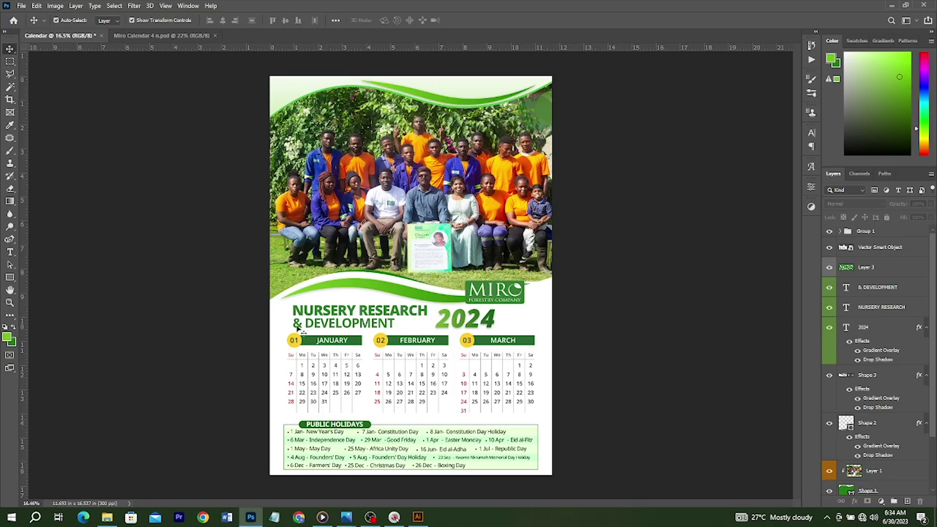
# Step: Create a new blank 297 × 420 mm document
pyautogui.press('ctrl')
pyautogui.hotkey('ctrl', 'n')
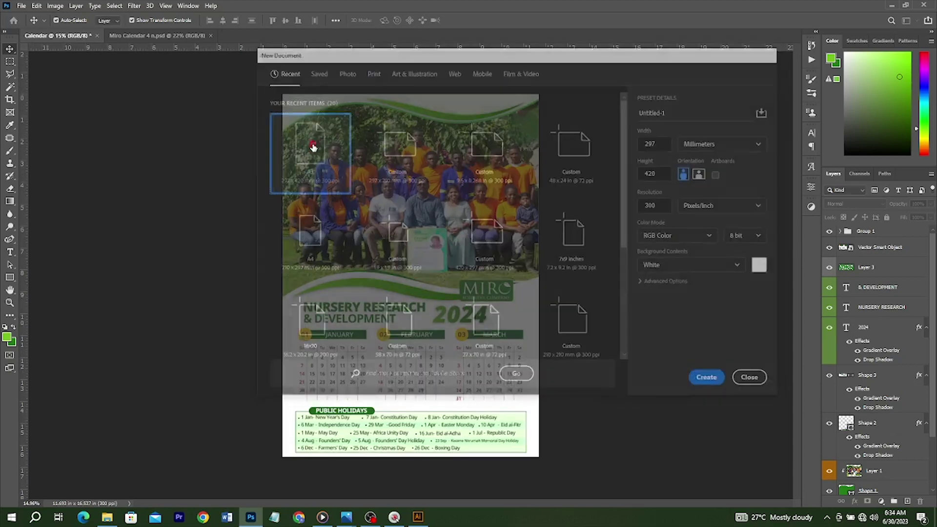
pyautogui.doubleClick(310, 146)
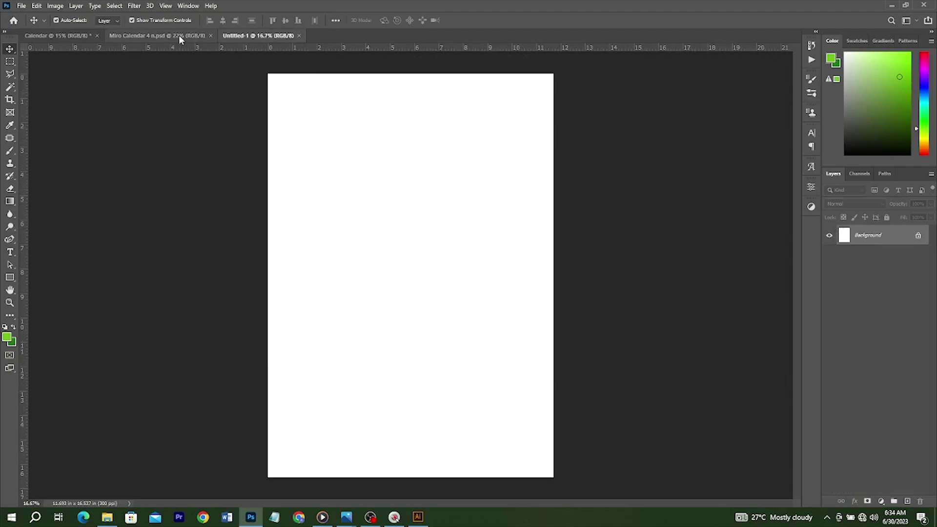
# Step: Select the poster's upper objects and squash the wavy header vertically
pyautogui.click(179, 35)
pyautogui.click(53, 35)
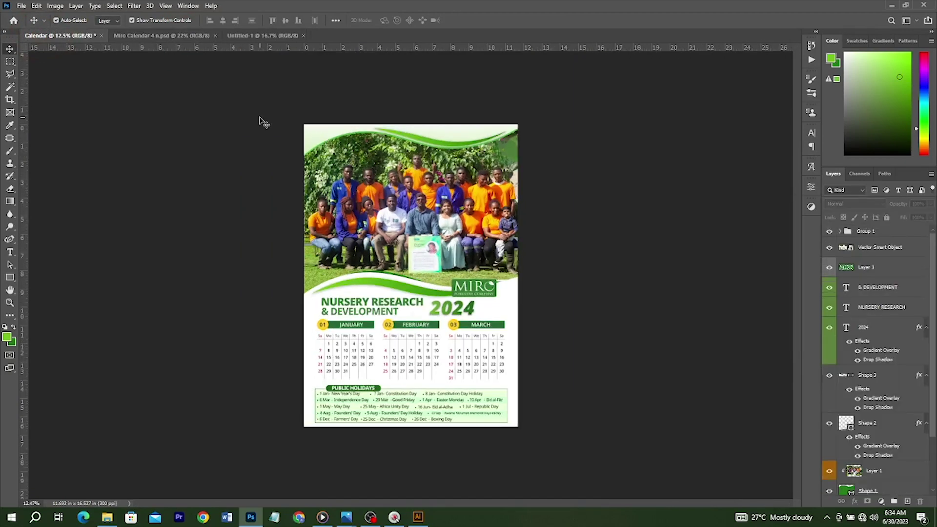
pyautogui.moveTo(259, 116); pyautogui.dragTo(519, 310)
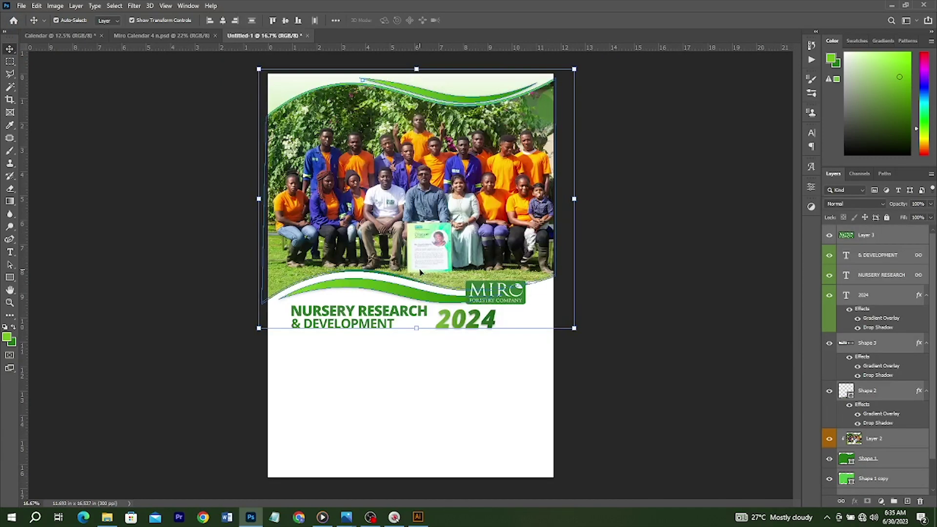
pyautogui.moveTo(417, 330); pyautogui.dragTo(418, 270)
pyautogui.hotkey('ctrl', 'z')
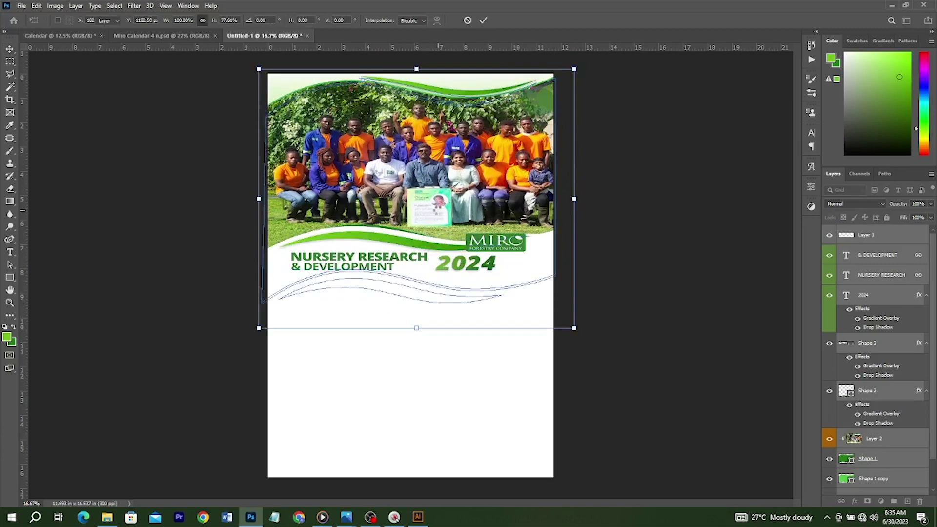
pyautogui.hotkey('ctrl', 'shift', 'z')
pyautogui.press('Return')
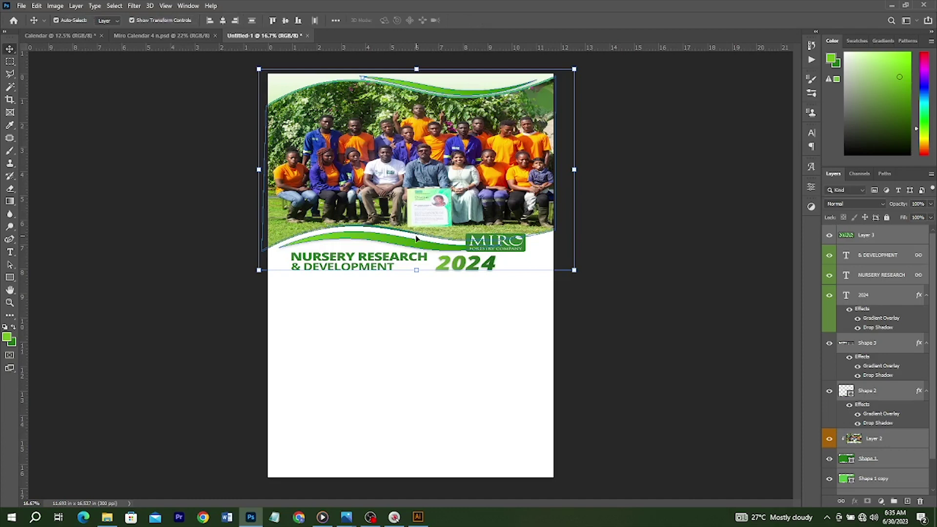
# Step: Delete the old group photo, bring in the wave shape and new photo, and clip the photo inside the wave
pyautogui.click(700, 161)
pyautogui.click(432, 174)
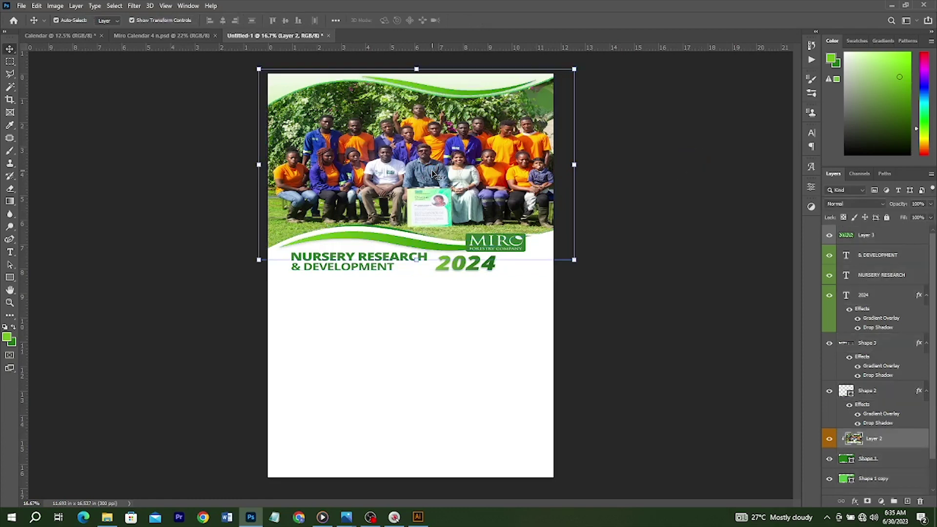
pyautogui.press('Delete')
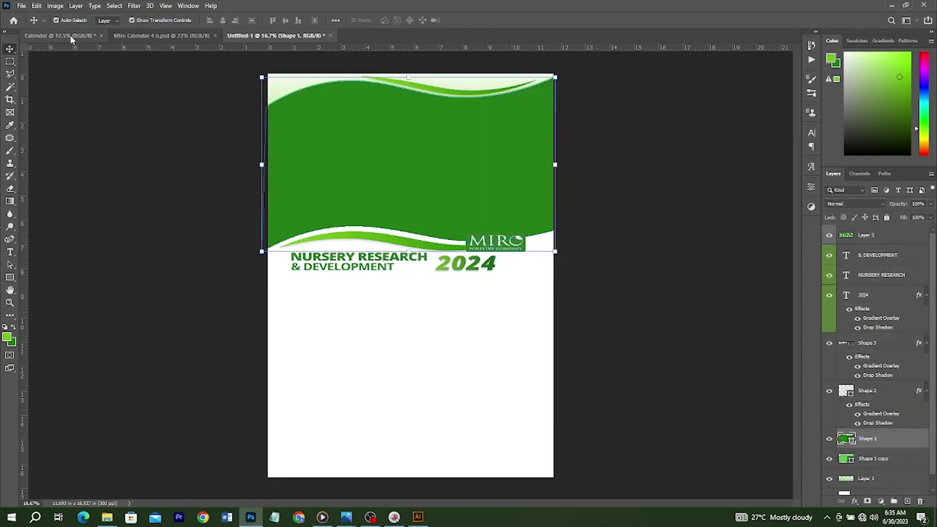
pyautogui.moveTo(325, 143); pyautogui.dragTo(293, 68)
pyautogui.hotkey('ctrl', 'alt', 'g')
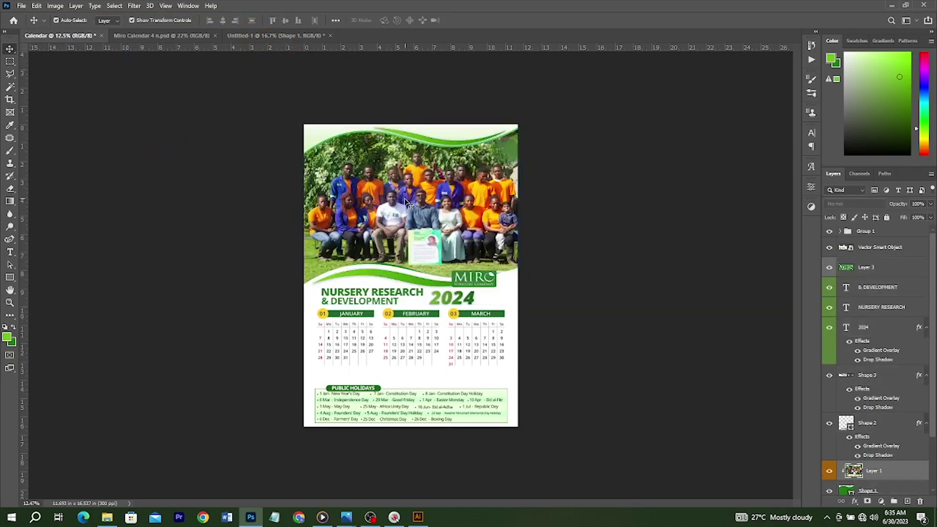
pyautogui.moveTo(574, 200); pyautogui.dragTo(430, 198)
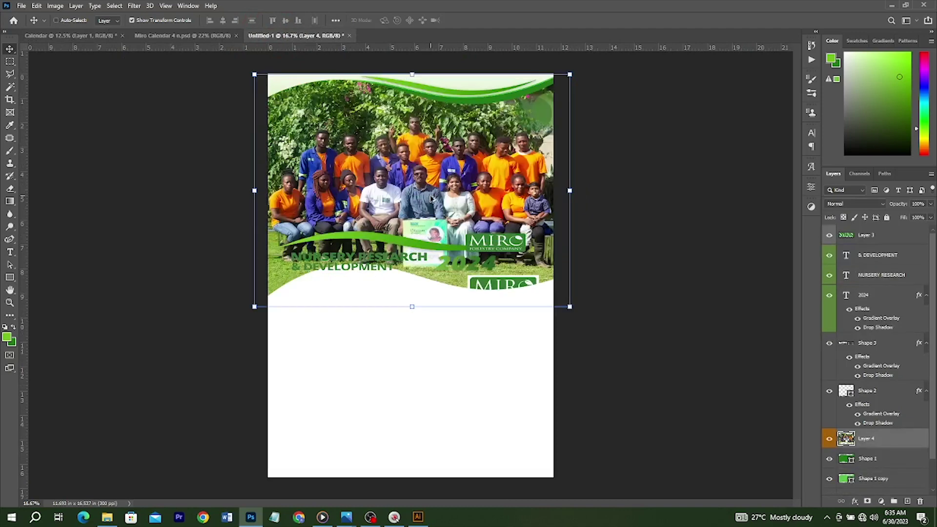
pyautogui.rightClick(879, 440)
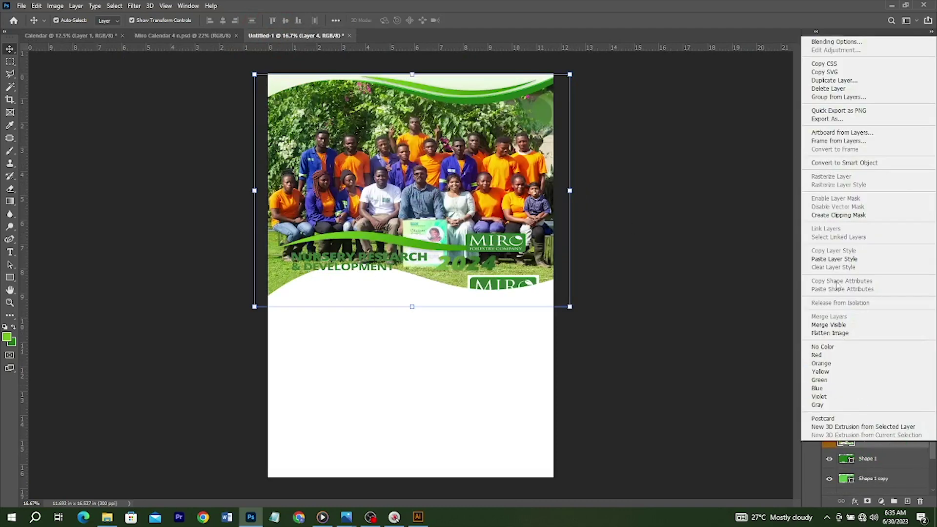
pyautogui.click(838, 214)
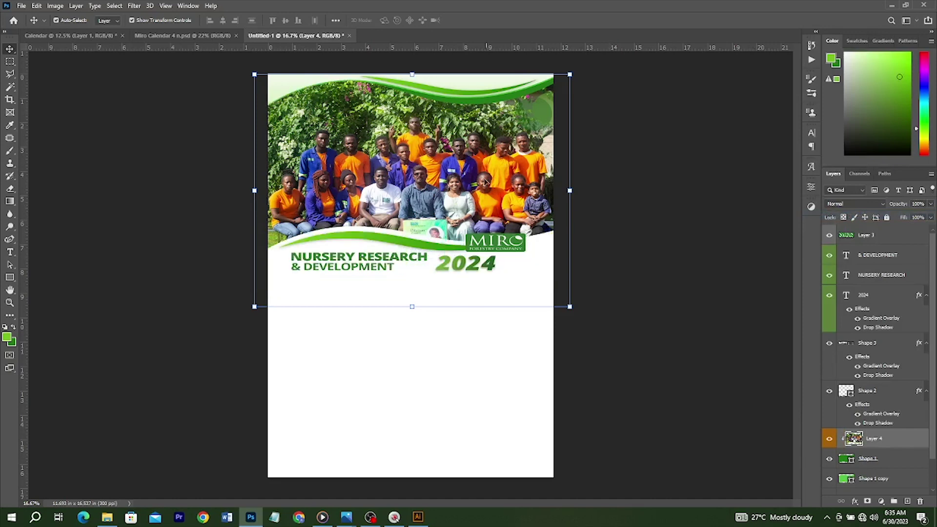
pyautogui.moveTo(481, 170); pyautogui.dragTo(480, 161)
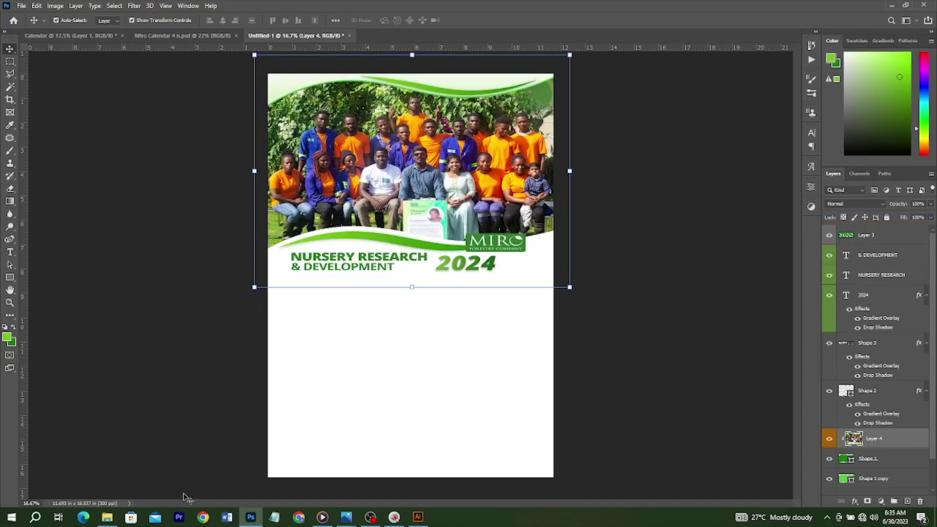
# Step: Copy the January–December calendar grid from Illustrator and place it below the 2024 title in Untitled-1
pyautogui.click(417, 516)
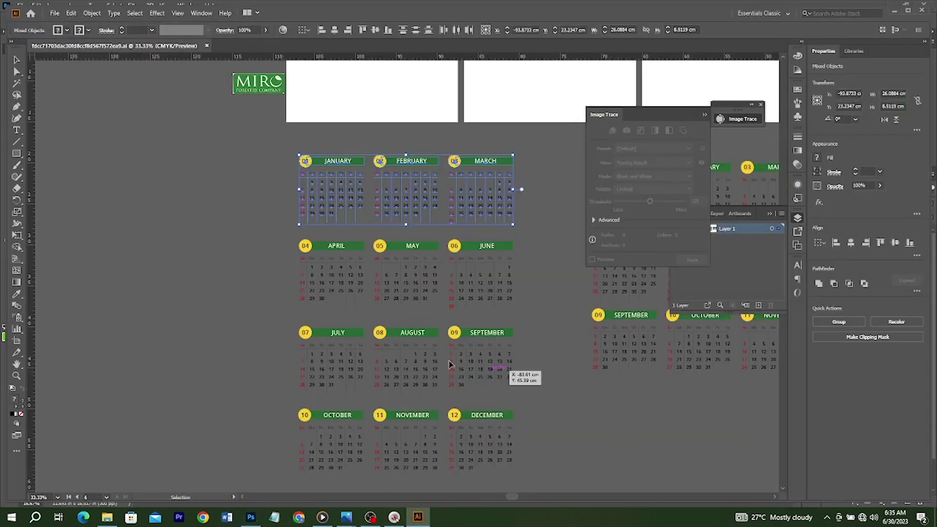
pyautogui.hscroll(8, 449, 363)
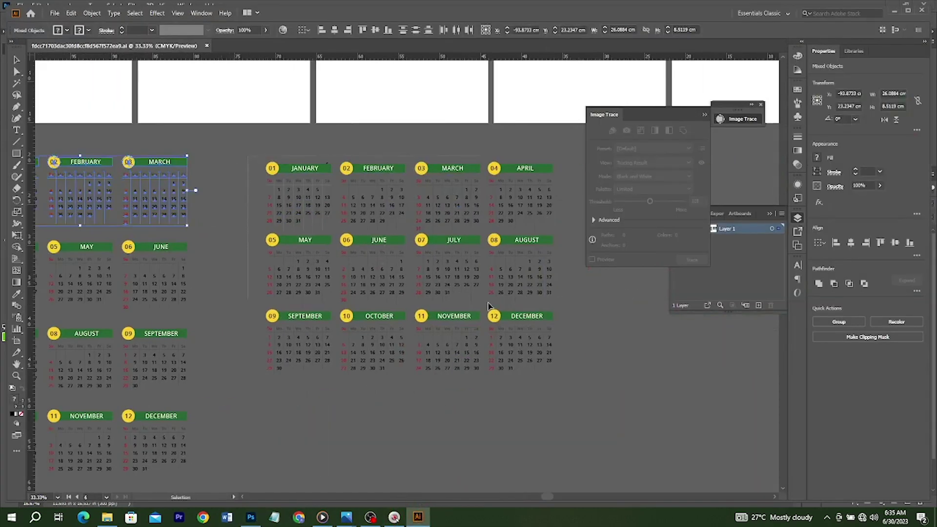
pyautogui.click(462, 223)
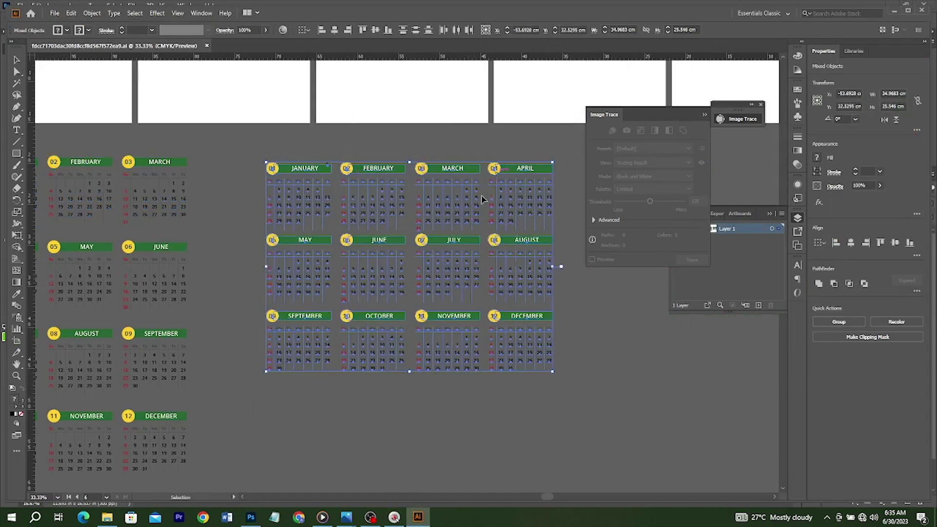
pyautogui.moveTo(525, 246); pyautogui.dragTo(466, 377)
pyautogui.press('Return')
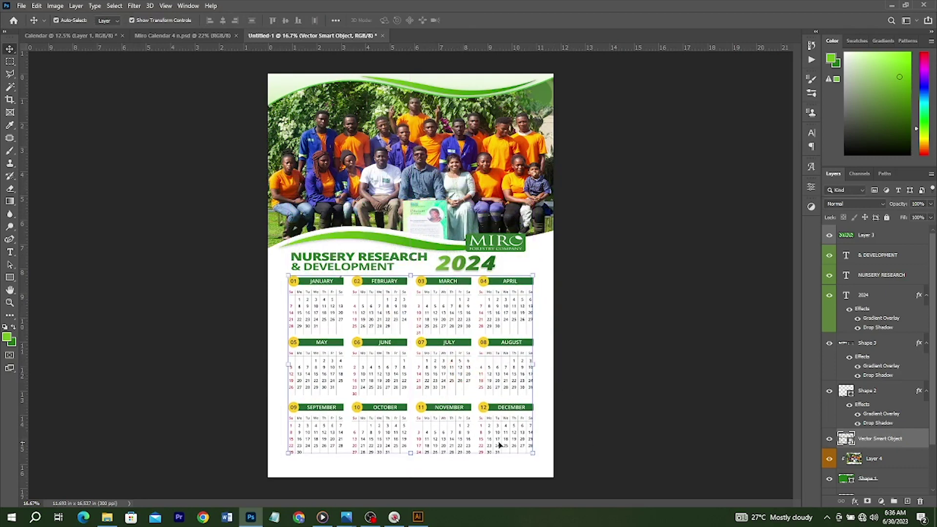
# Step: Shorten and widen the 12-month calendar grid to fit the page
pyautogui.moveTo(410, 452); pyautogui.dragTo(412, 417)
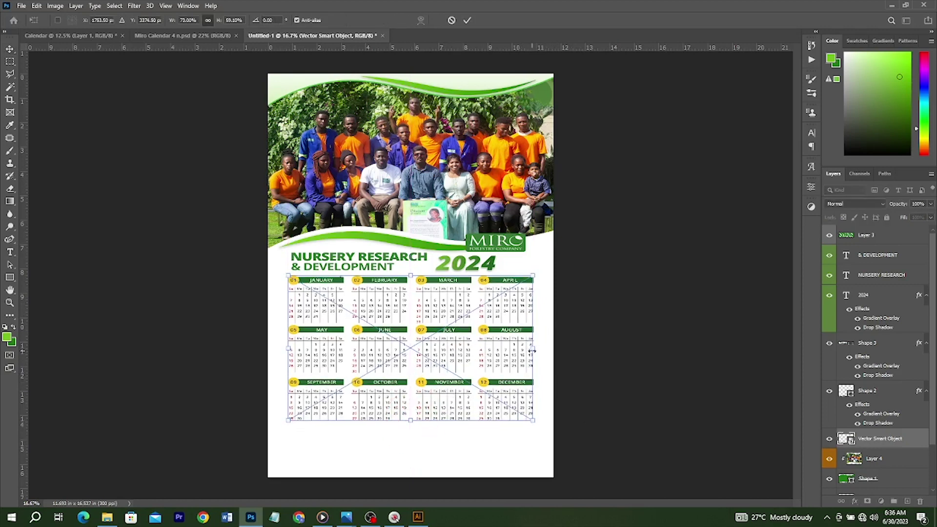
pyautogui.moveTo(533, 350); pyautogui.dragTo(537, 349)
pyautogui.doubleClick(502, 351)
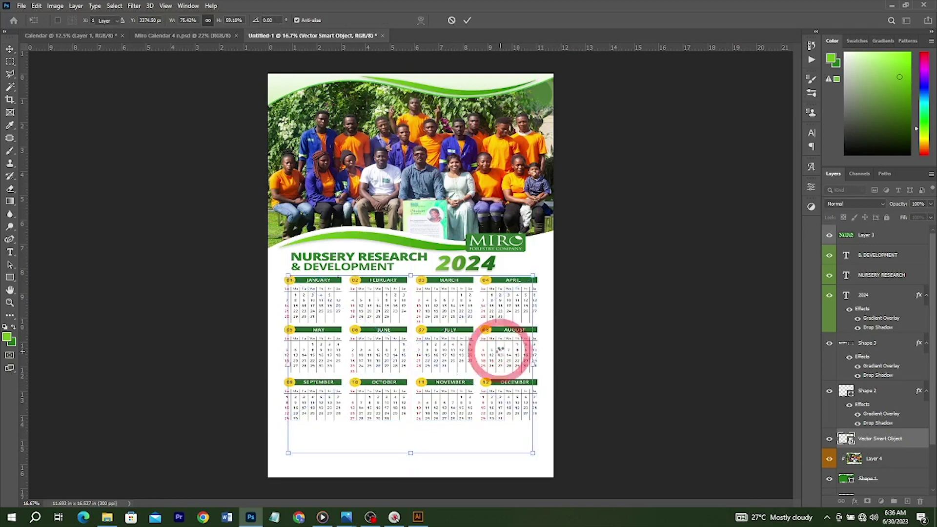
# Step: Paste the Public Holidays box below the calendar and position it slightly lower
pyautogui.hotkey('ctrl', 'v')
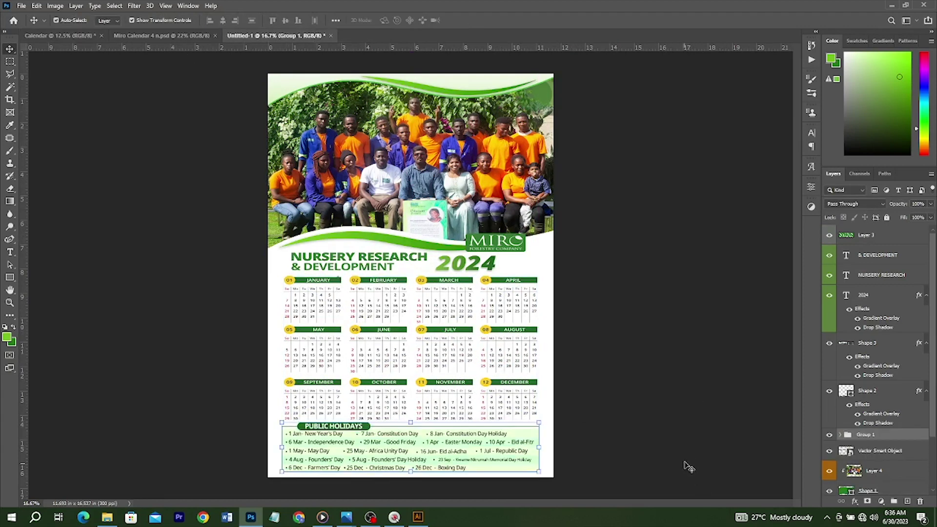
pyautogui.moveTo(537, 422); pyautogui.dragTo(533, 419)
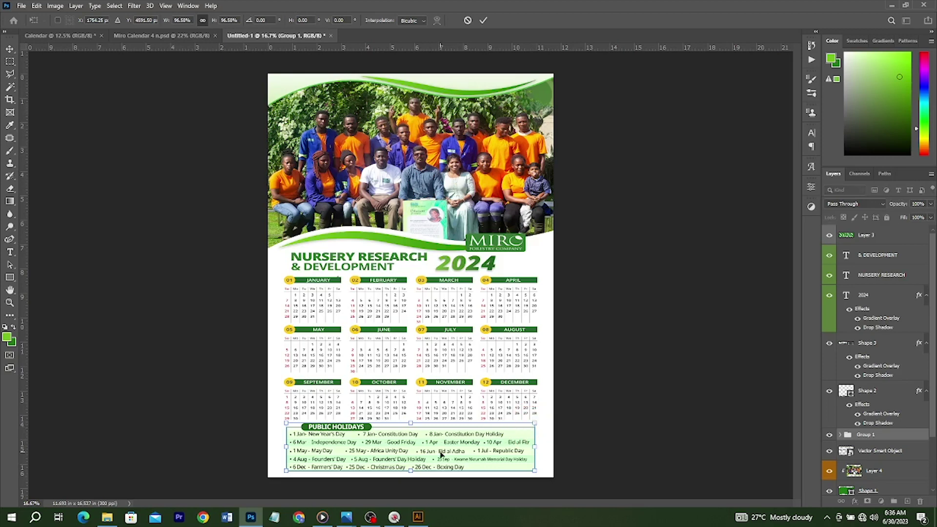
pyautogui.hotkey('ctrl', 'z')
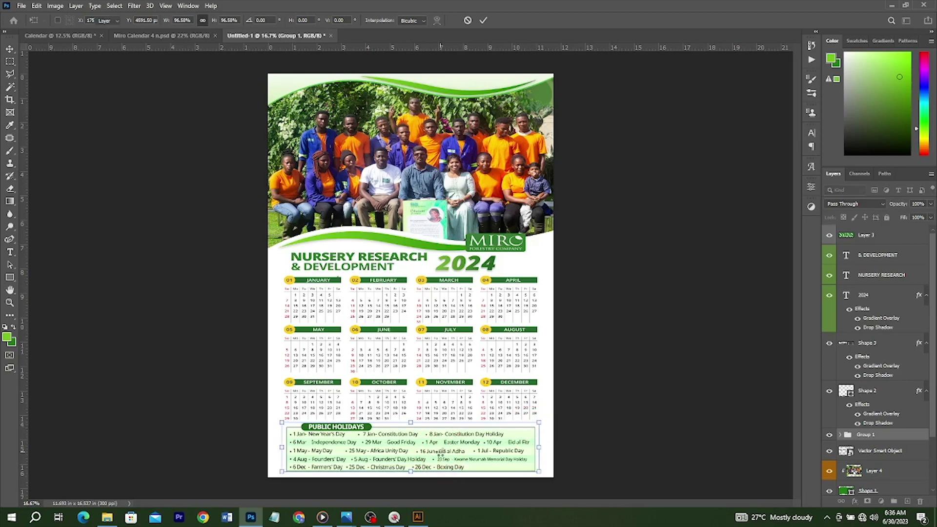
pyautogui.moveTo(441, 452); pyautogui.dragTo(440, 456)
pyautogui.press('Return')
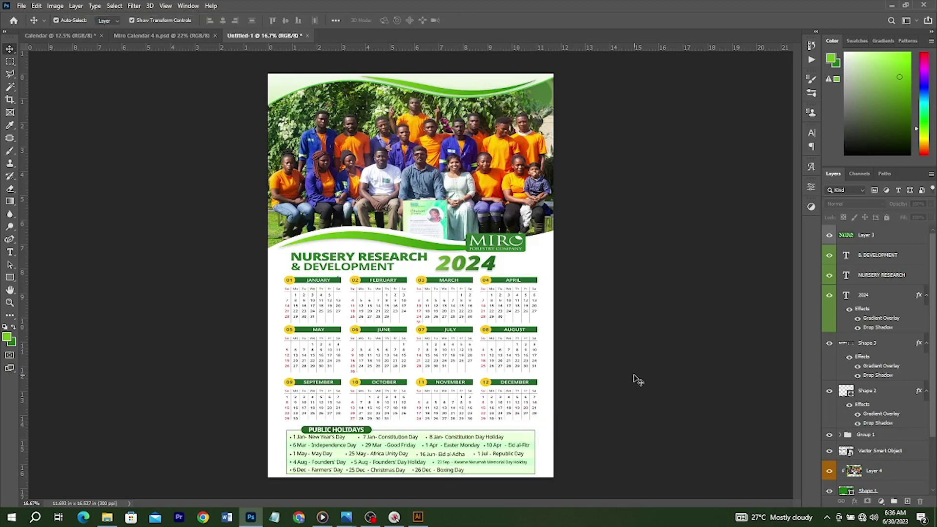
# Step: Open 2023-monthly-calendar-still-life.jpg from the Calender folder
pyautogui.click(103, 518)
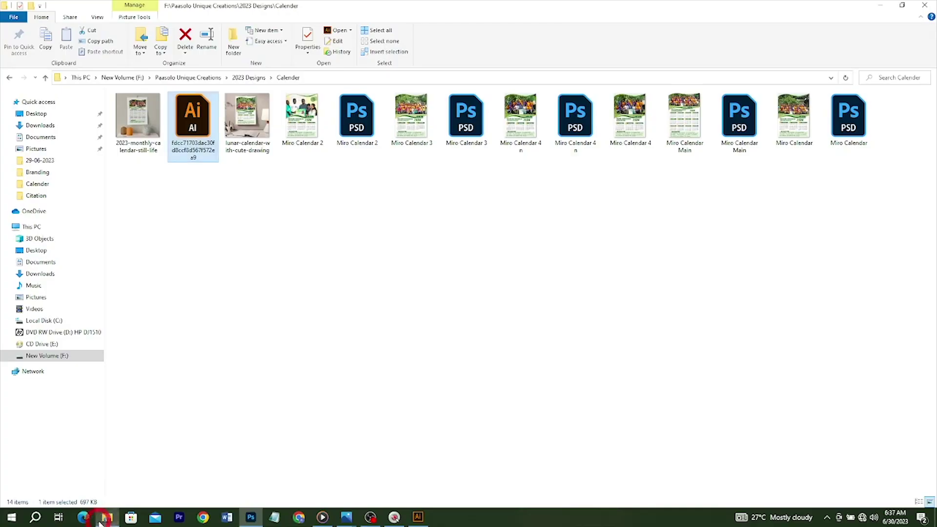
pyautogui.click(139, 117)
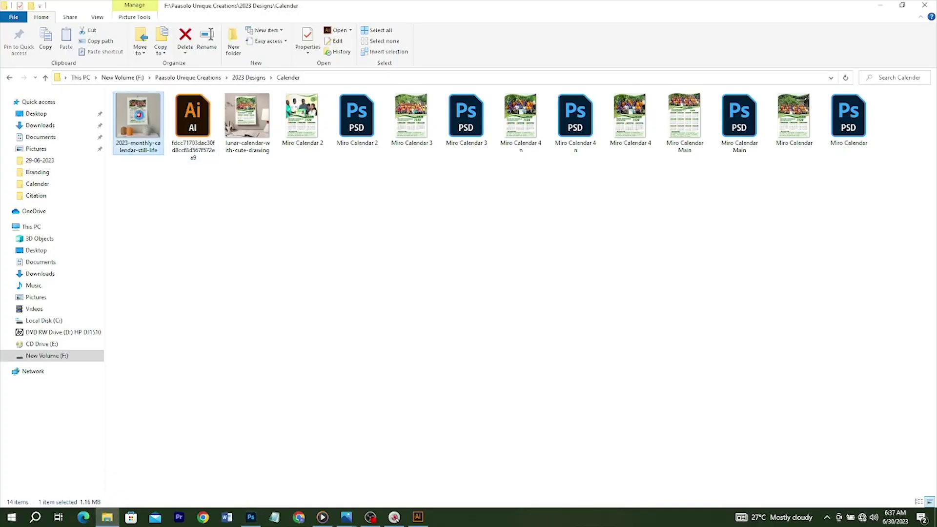
pyautogui.doubleClick(140, 119)
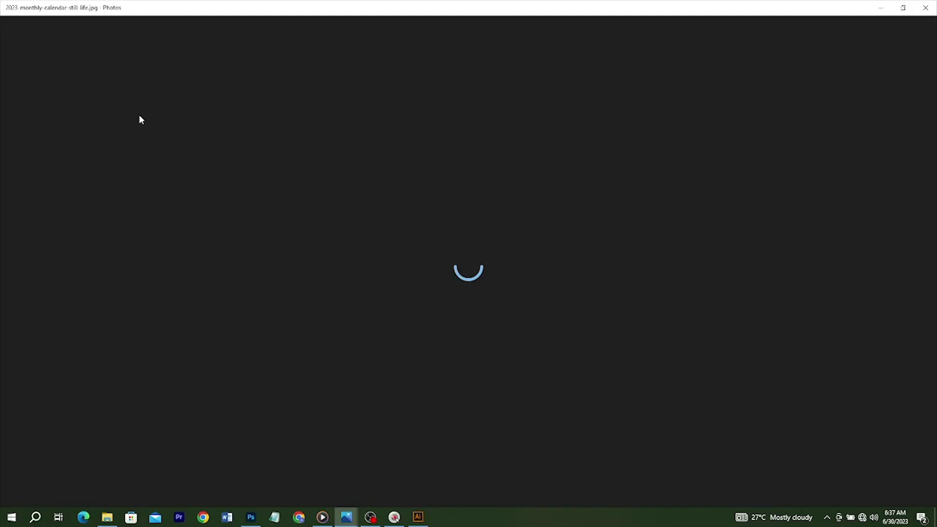
# Step: Step through the calendar images, ending on the wall-hung Miro 2024 twelve-month poster mockup
pyautogui.press('Right')
pyautogui.press('Right')
pyautogui.press('Right')
pyautogui.press('Right')
pyautogui.press('Right')
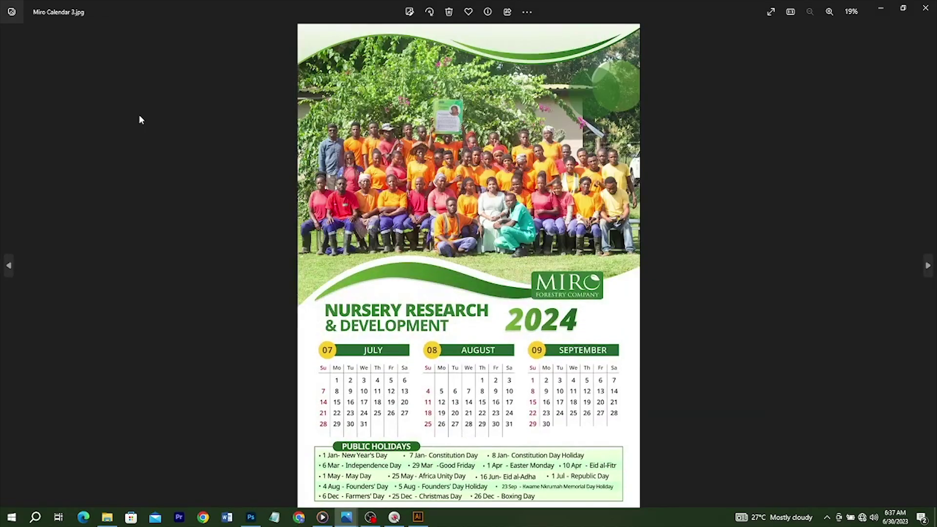
pyautogui.press('Right')
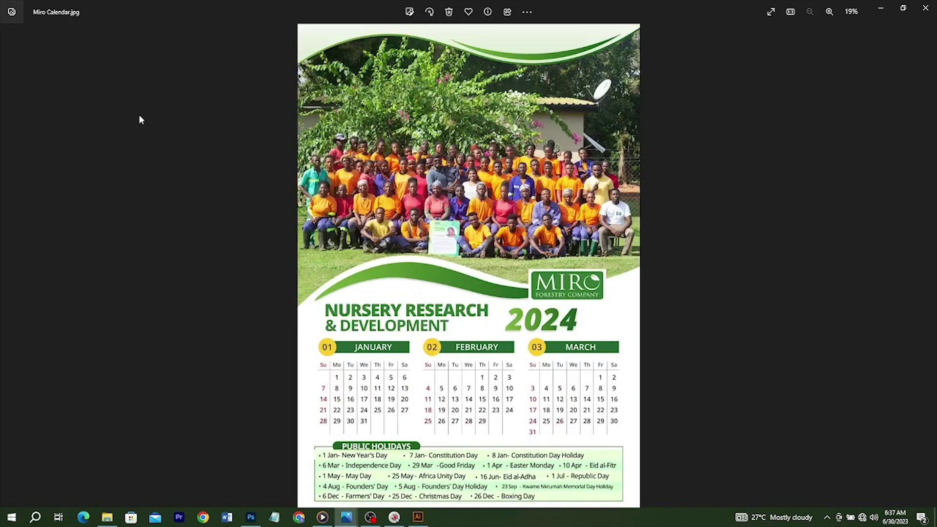
pyautogui.press('Left')
pyautogui.press('Left')
pyautogui.press('Left')
pyautogui.press('Left')
pyautogui.press('Left')
pyautogui.press('Left')
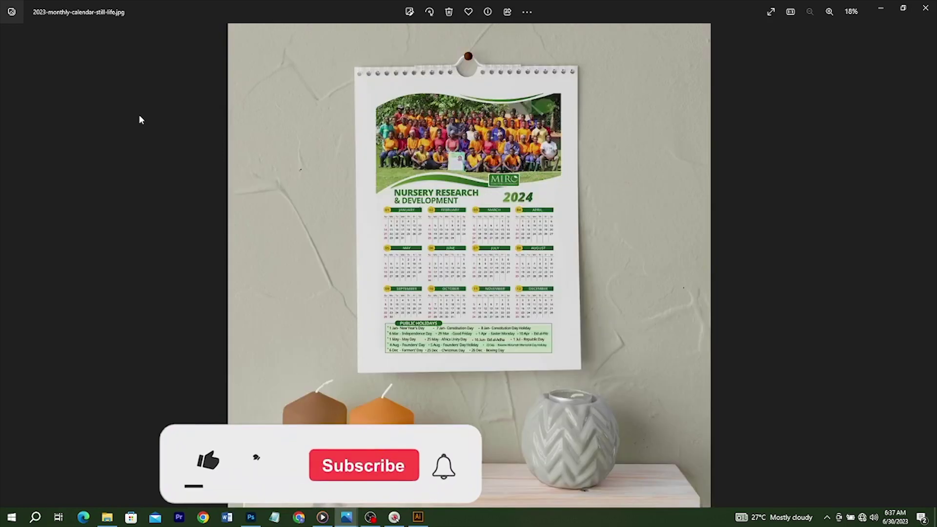